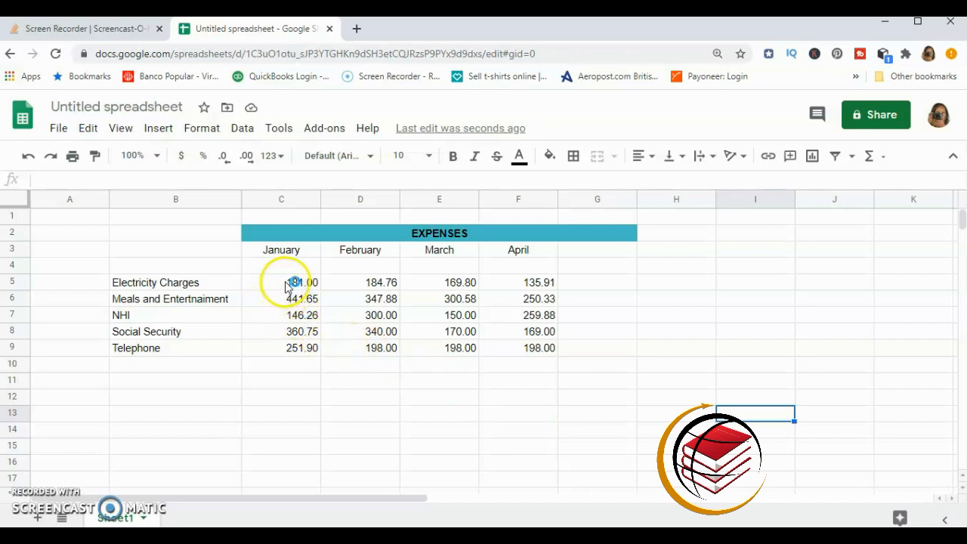
Total the January expenses in C5:C9 with a SUM formula in cell C10
drag(287, 286, 278, 351)
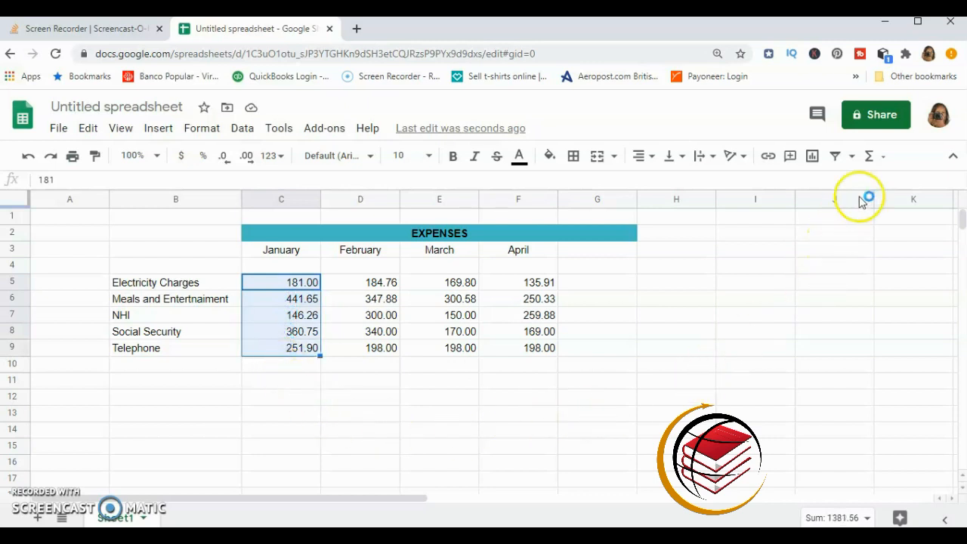
click(882, 158)
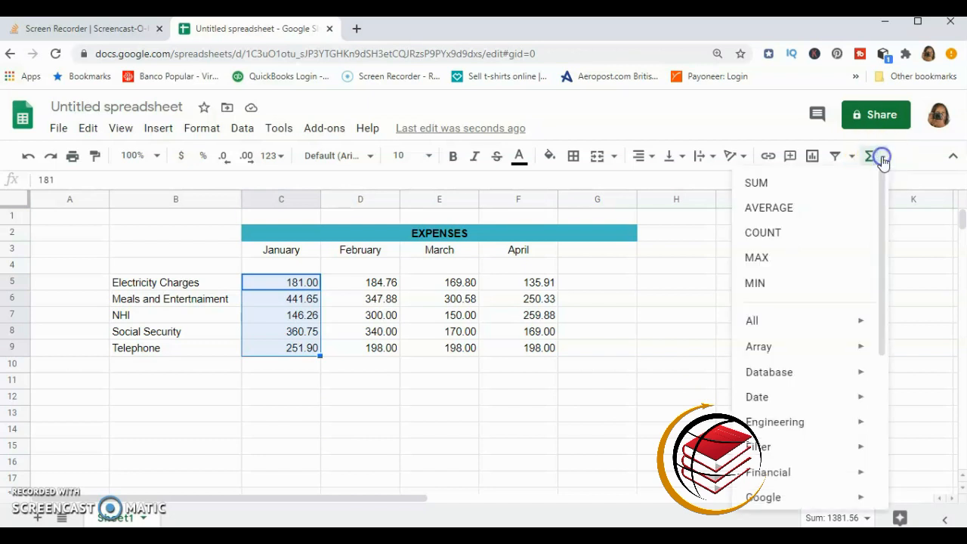
click(805, 182)
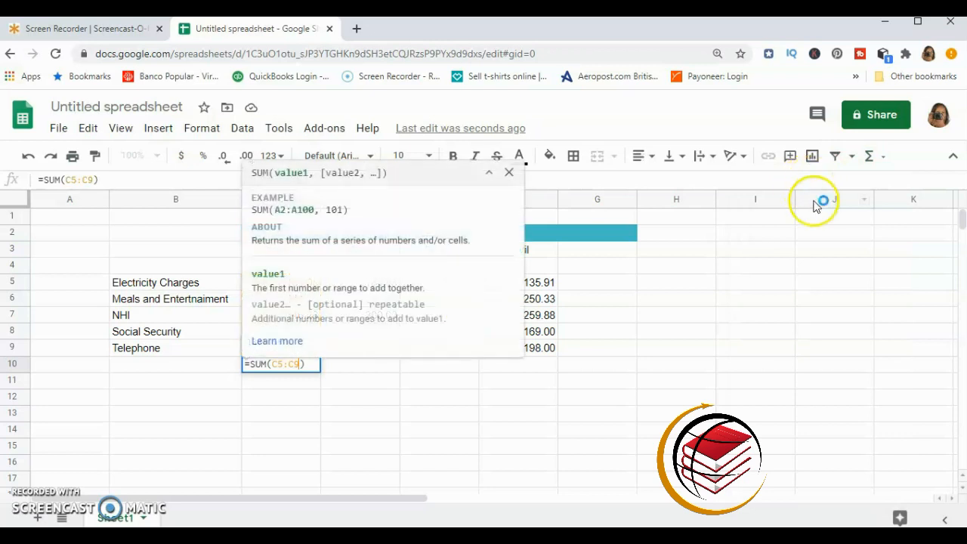
click(508, 173)
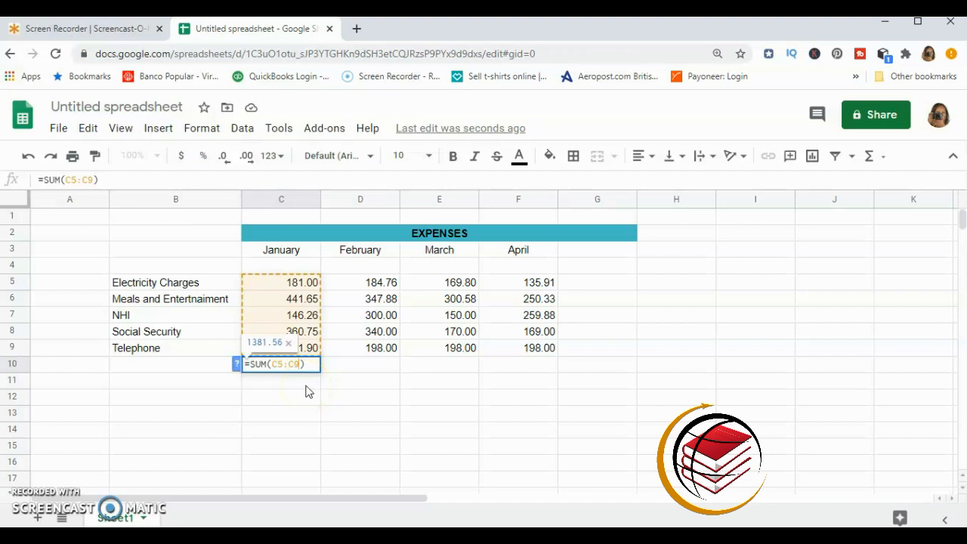
key(Return)
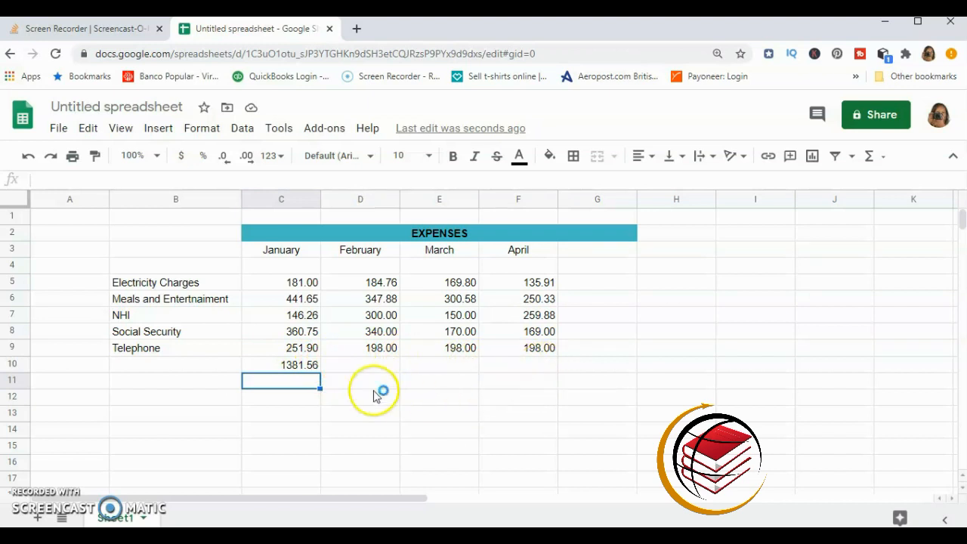
Copy the January total formula from C10 into D10:F10 to total February, March and April
click(295, 367)
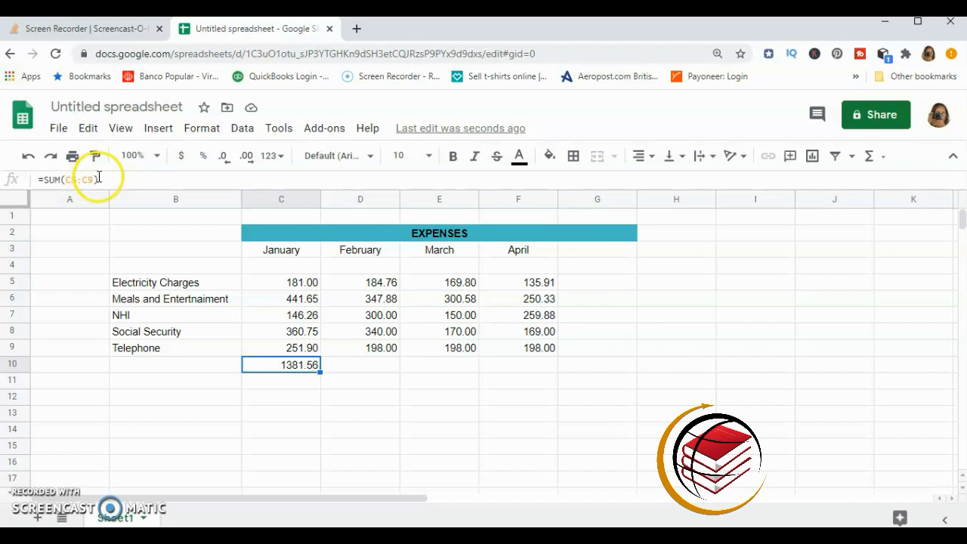
click(278, 371)
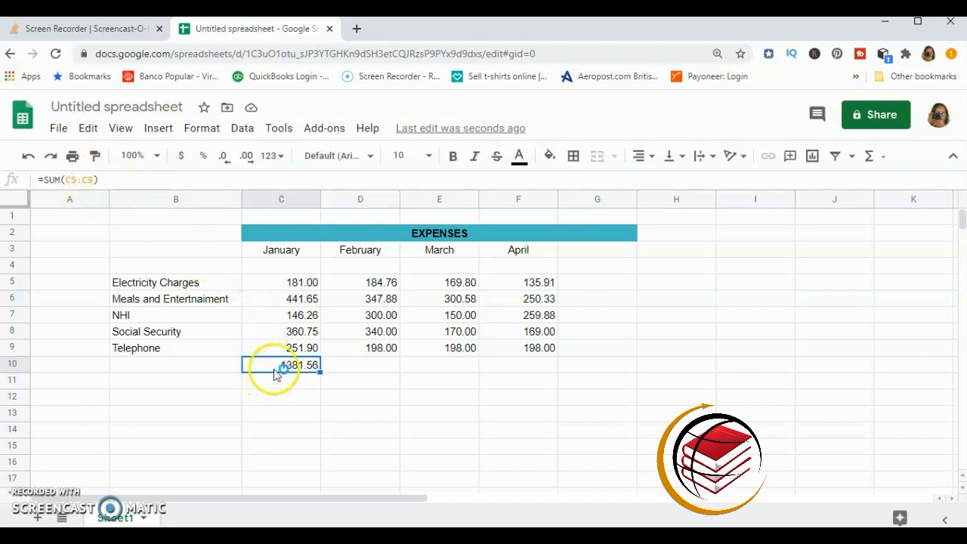
right_click(276, 375)
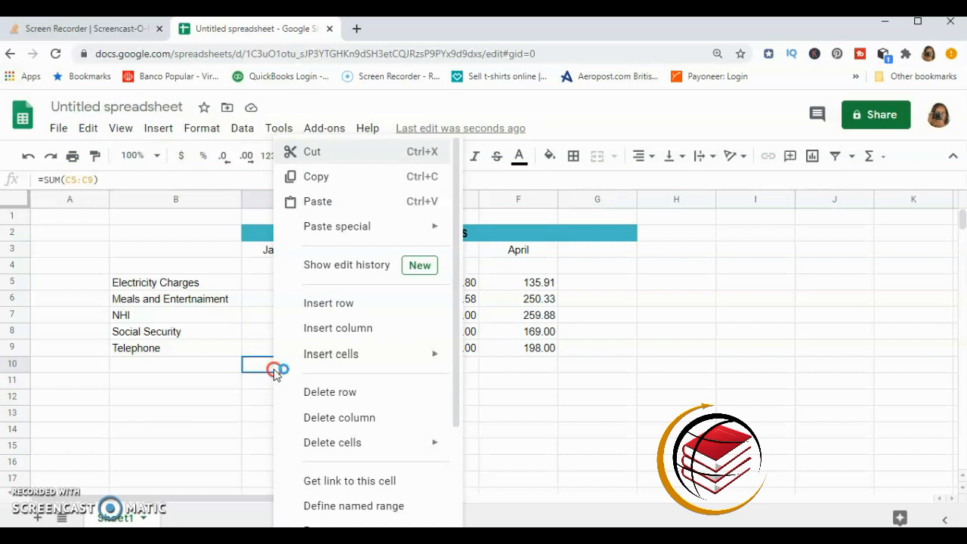
click(341, 176)
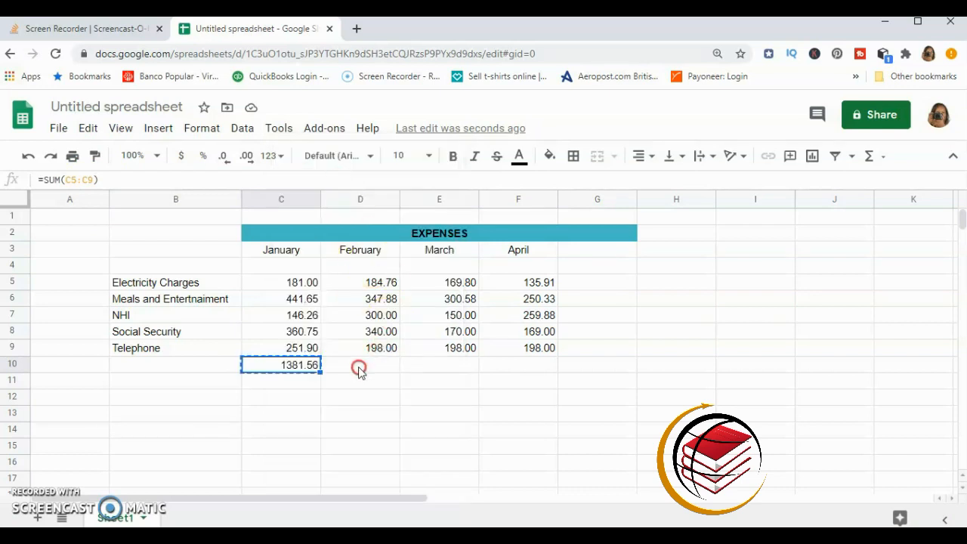
drag(371, 362, 510, 373)
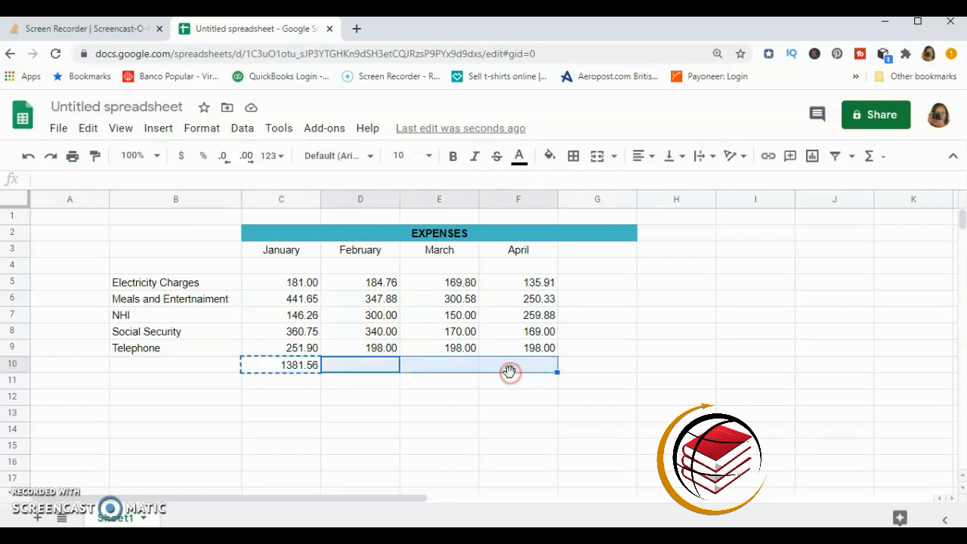
right_click(382, 367)
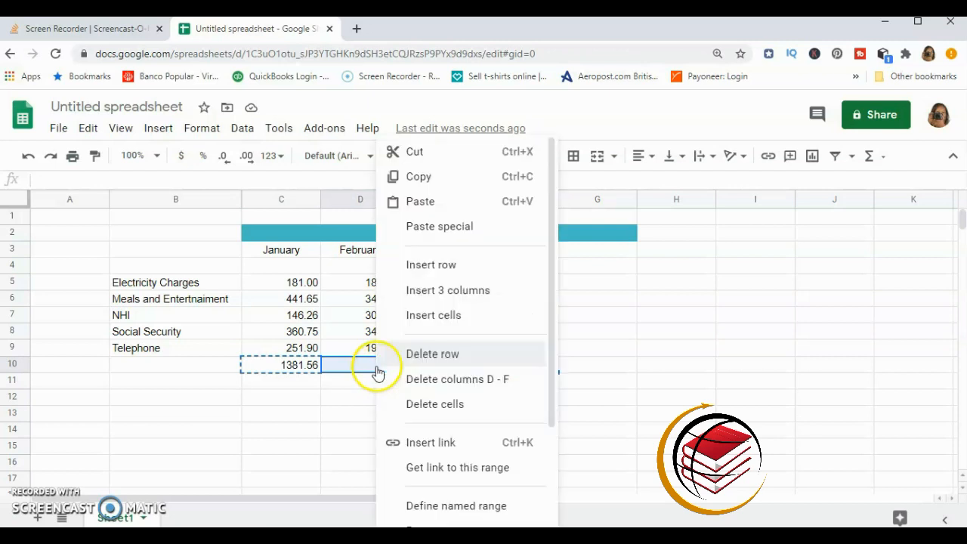
click(420, 205)
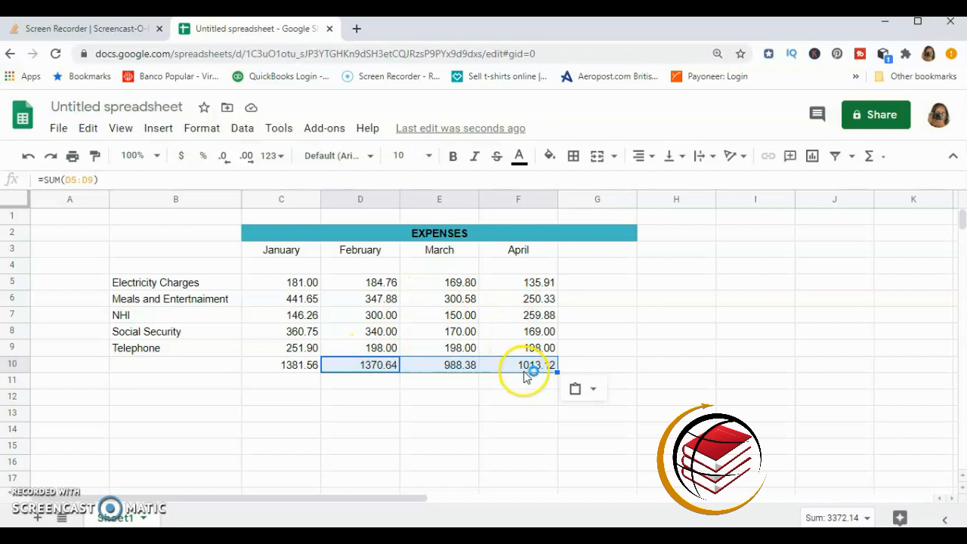
click(509, 437)
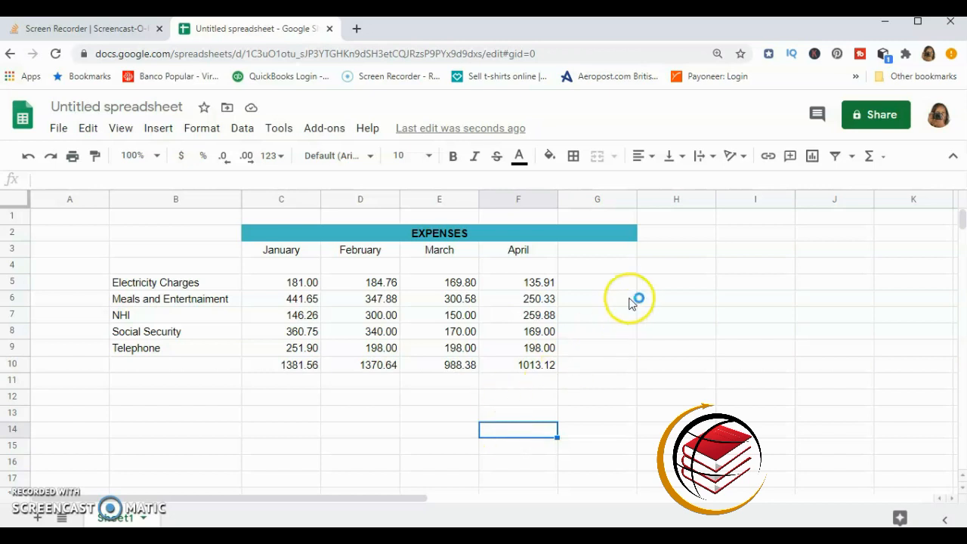
Total the Electricity Charges across C5:F5 with a SUM formula in G5 and check the resulting formula
click(602, 285)
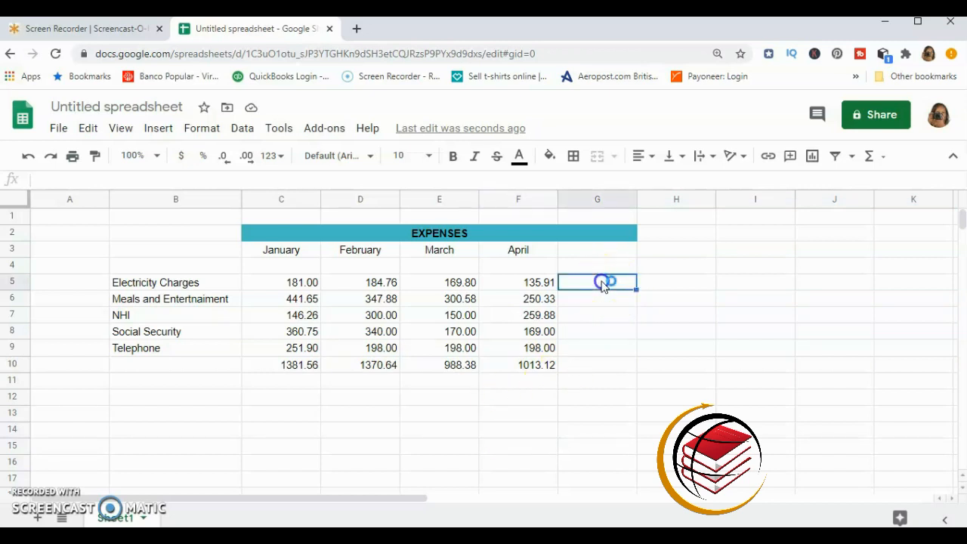
click(283, 283)
drag(284, 284, 520, 283)
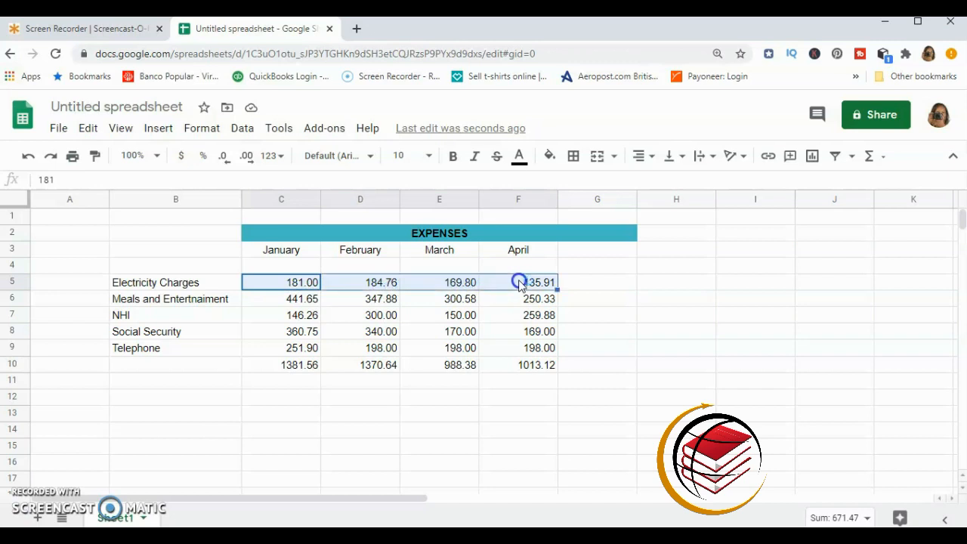
click(873, 158)
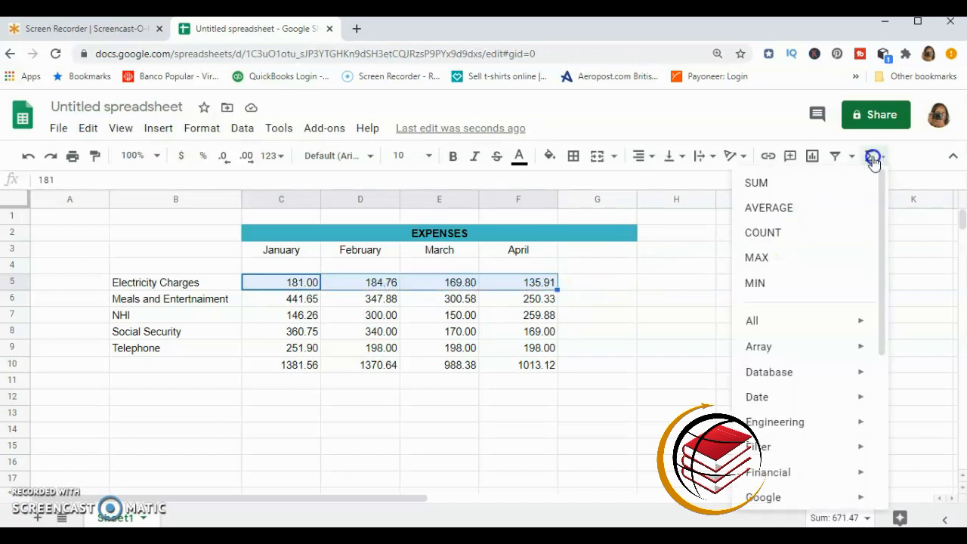
click(839, 183)
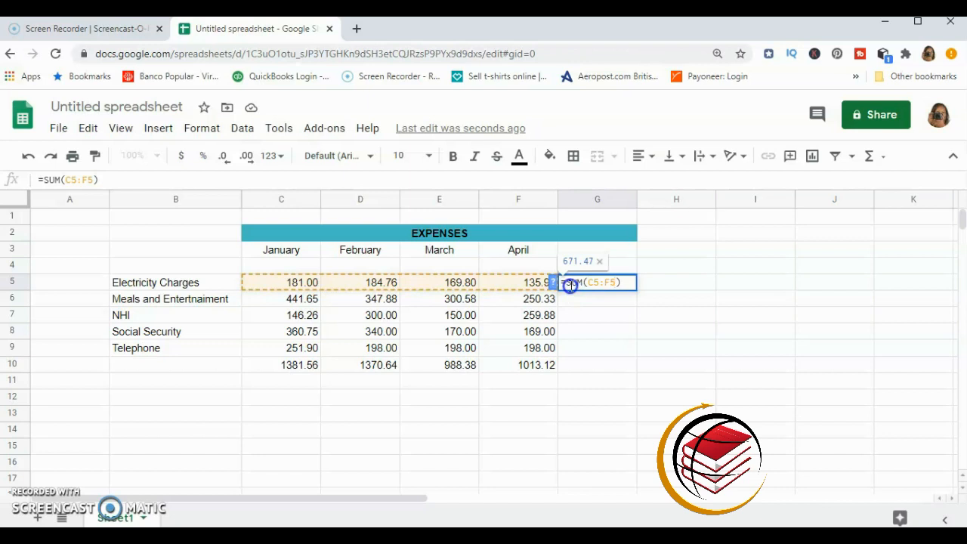
key(Return)
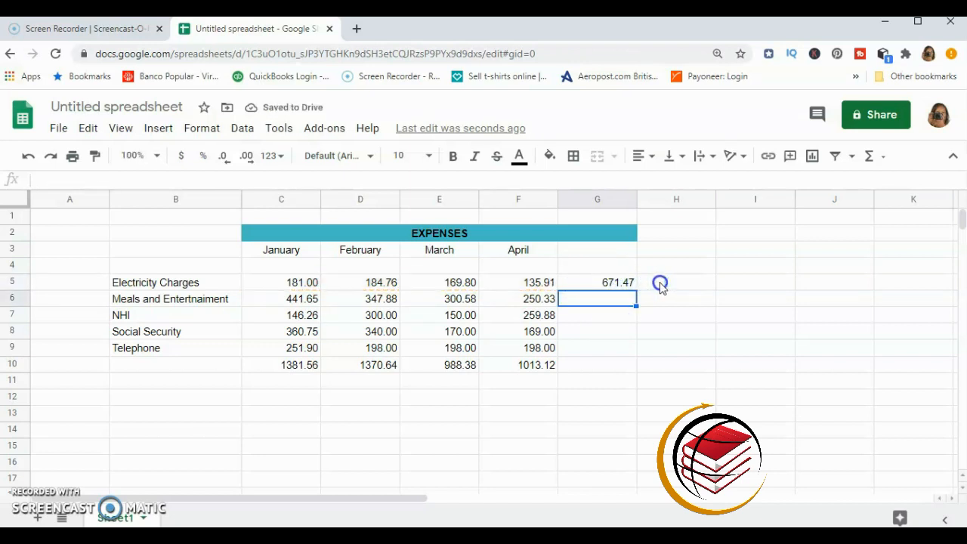
click(616, 284)
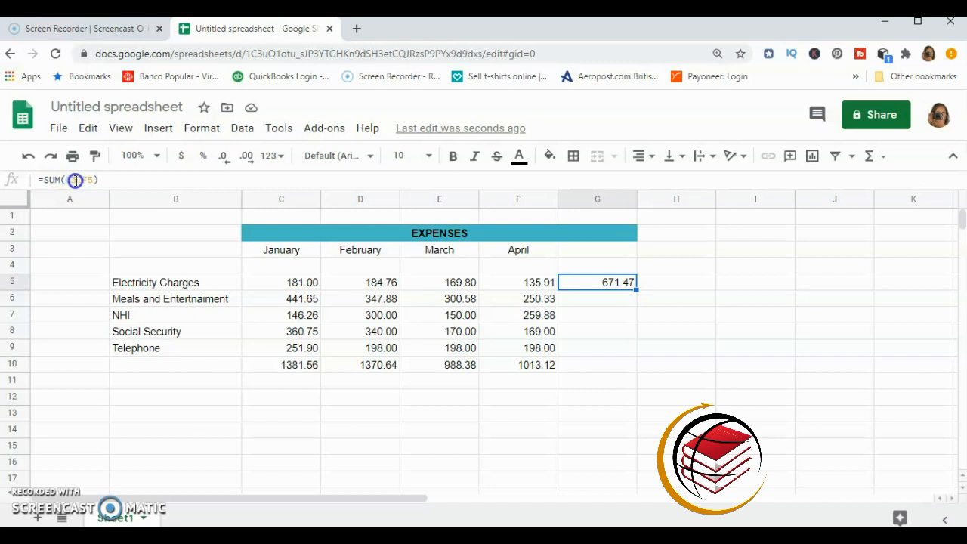
click(745, 316)
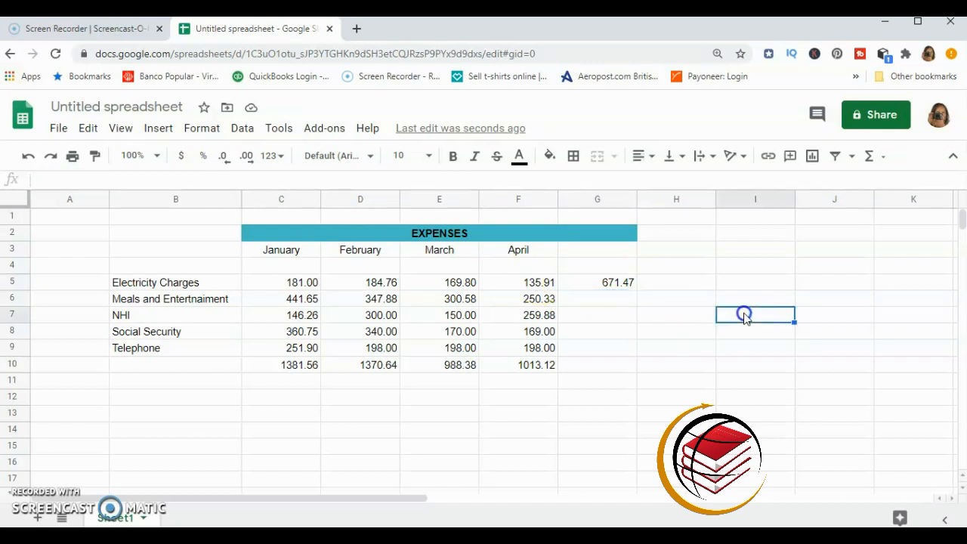
Copy the Electricity Charges total formula from G5 into G6:G9 for the remaining expense rows
click(612, 284)
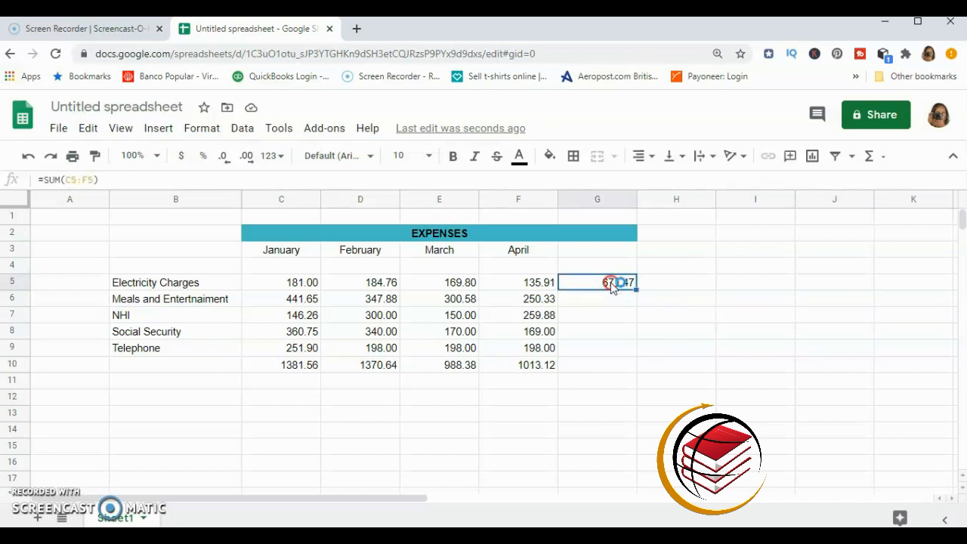
right_click(612, 286)
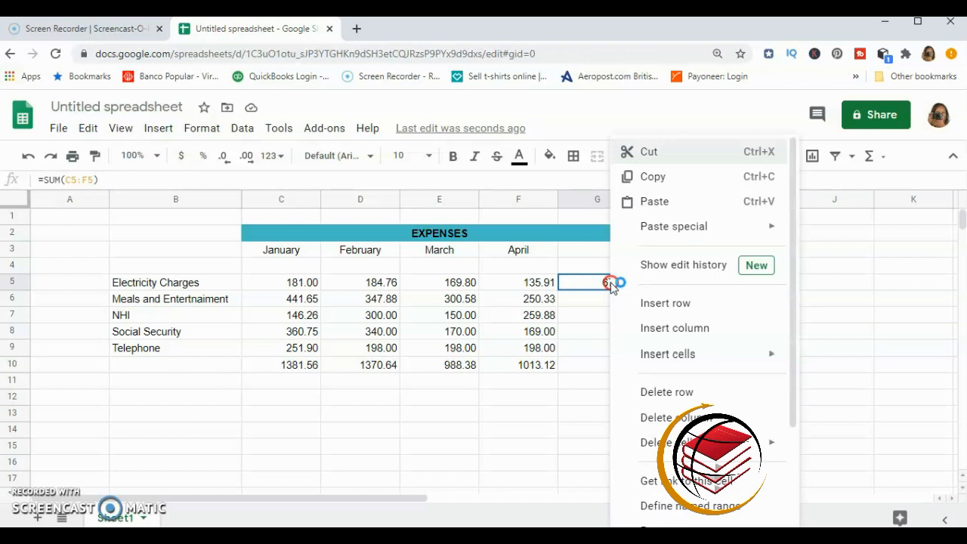
click(654, 177)
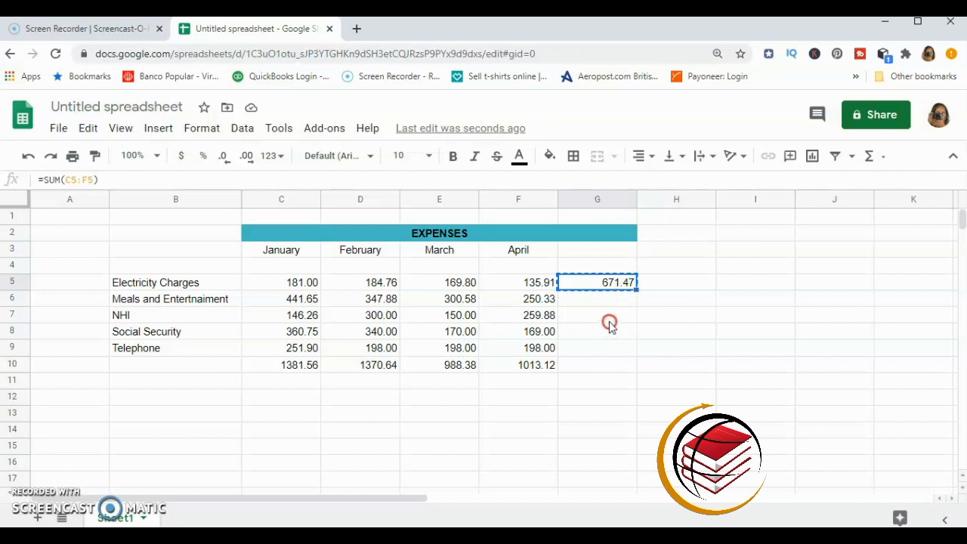
click(599, 299)
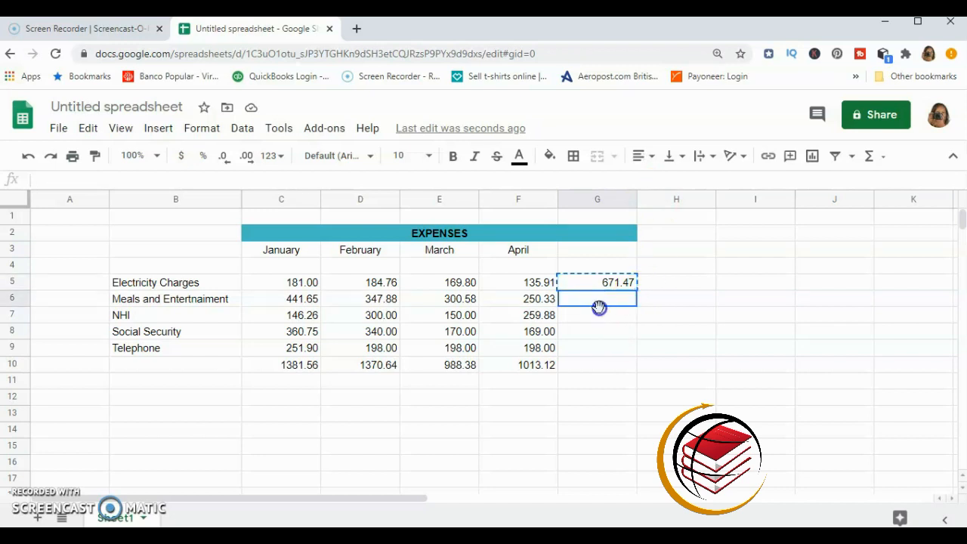
drag(601, 305, 609, 352)
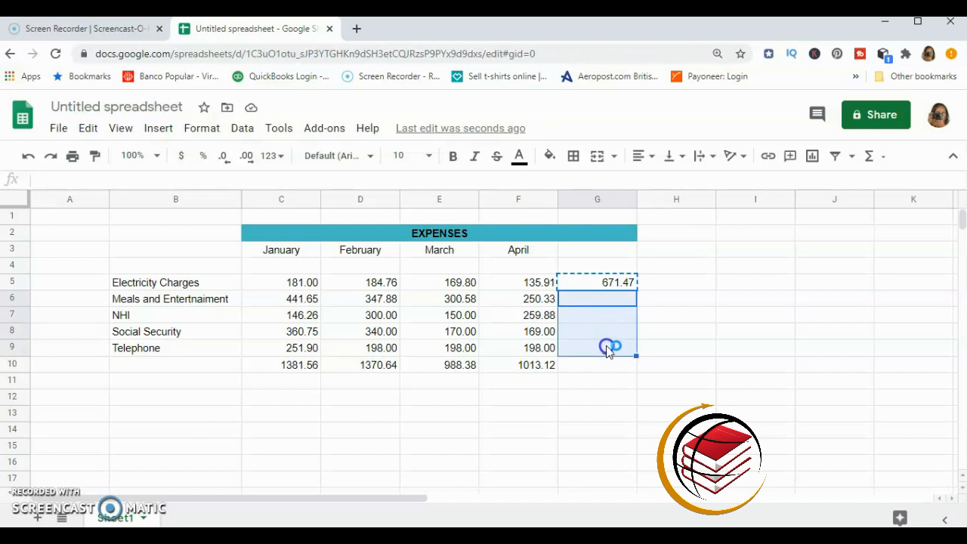
right_click(603, 302)
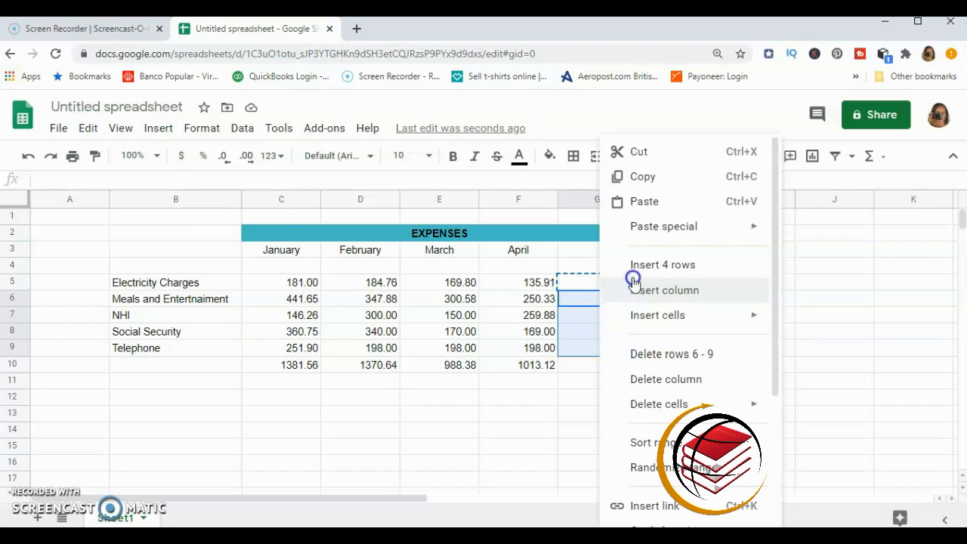
click(649, 202)
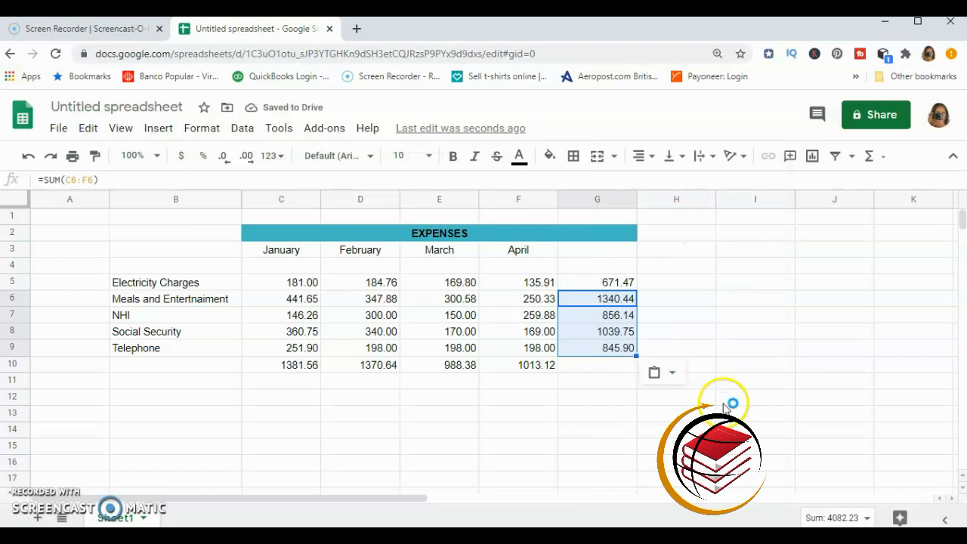
click(727, 401)
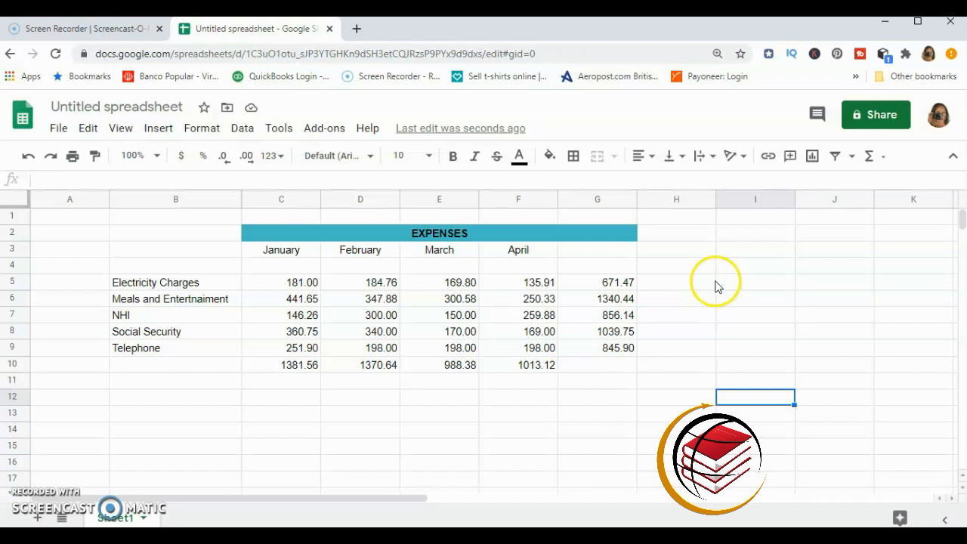
Enter the heading "Average" in cell I3
click(746, 287)
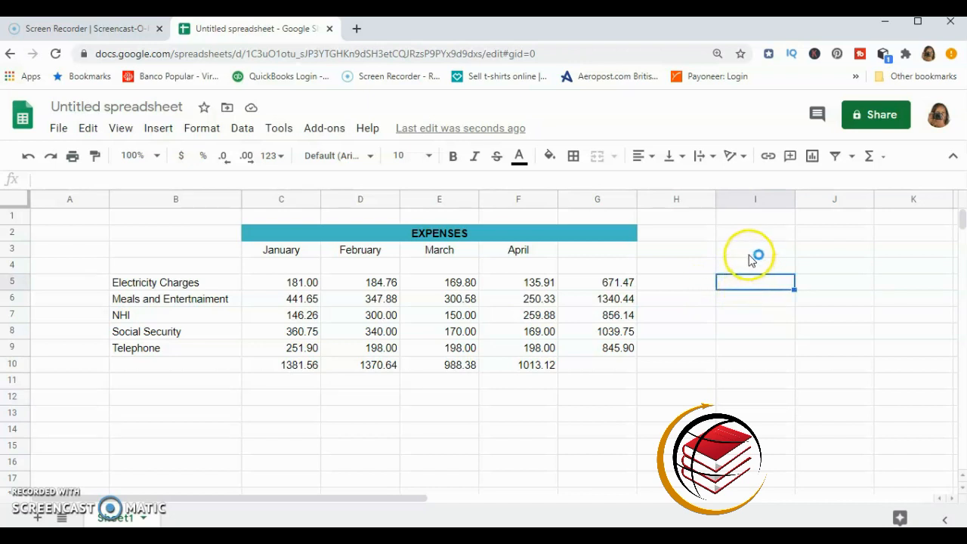
click(749, 251)
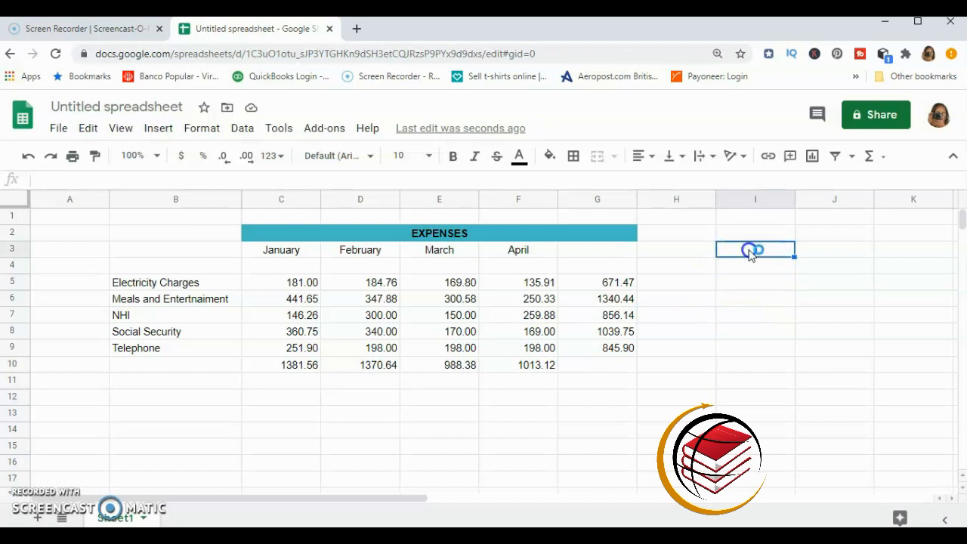
text(Average)
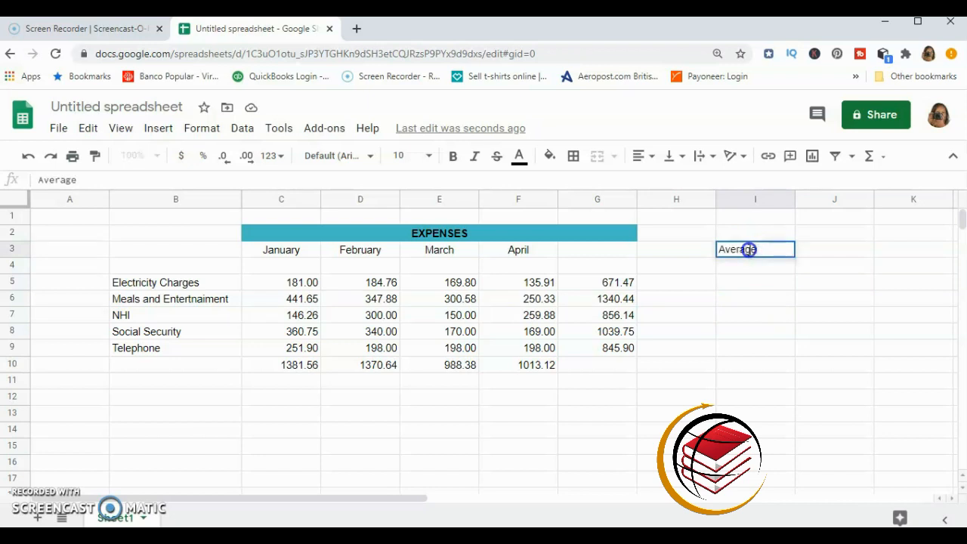
key(Return)
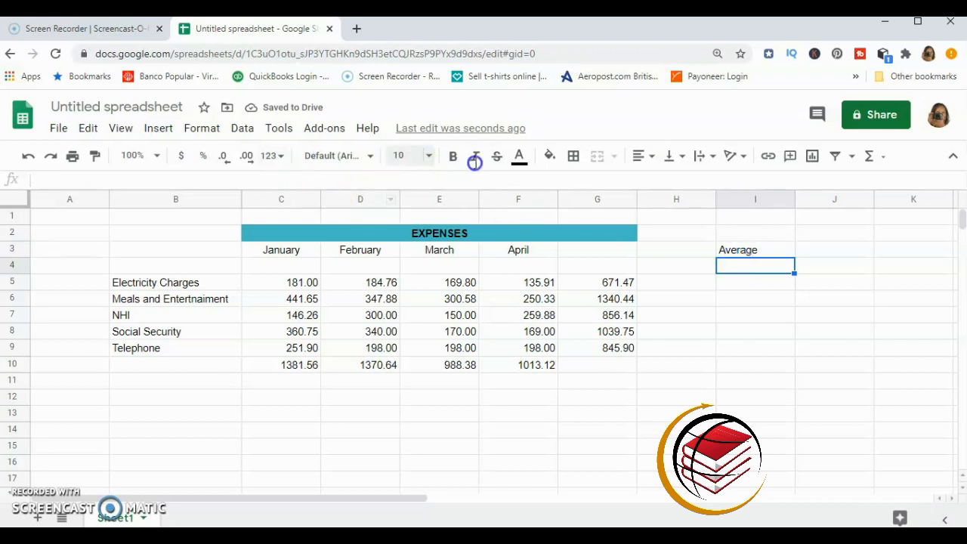
Center the "Average" heading horizontally in cell I3
click(648, 157)
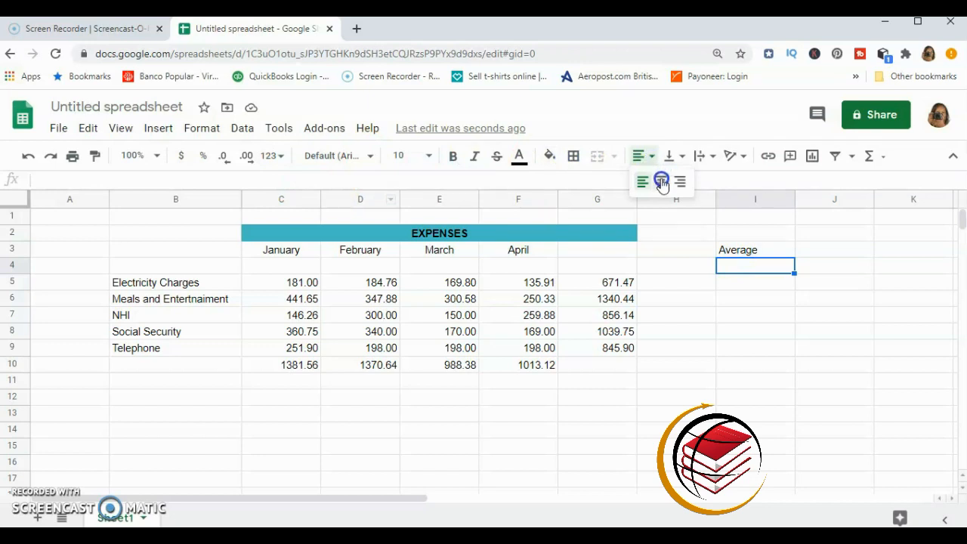
click(661, 180)
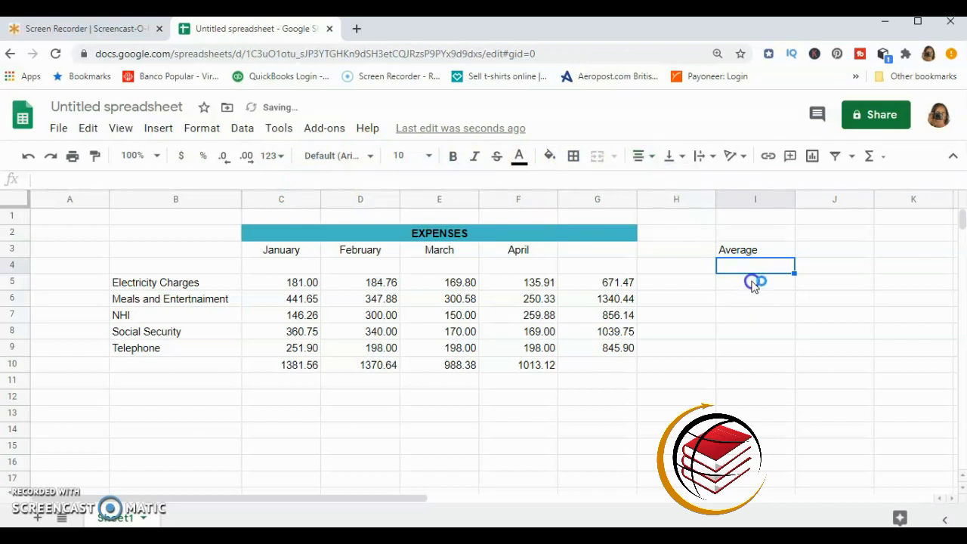
click(776, 254)
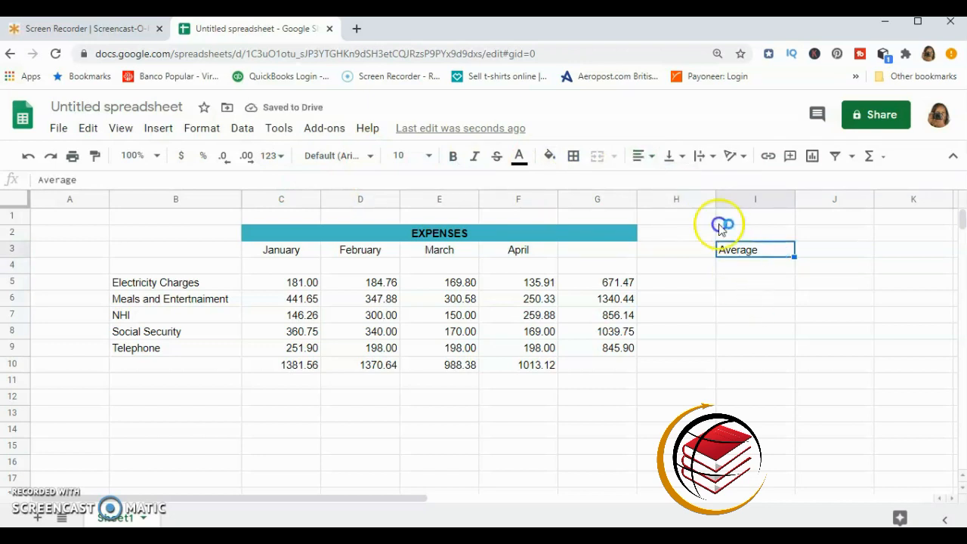
click(654, 158)
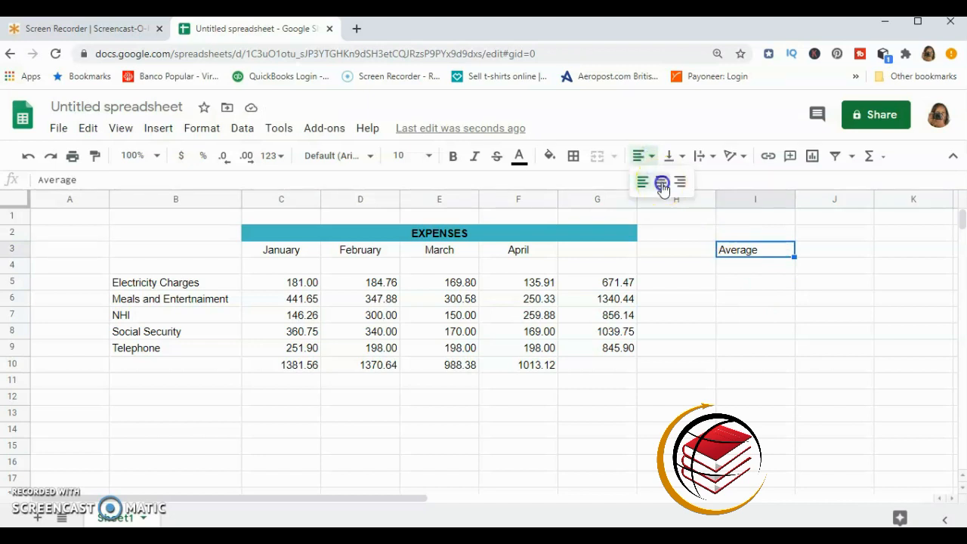
click(662, 181)
Average the Electricity Charges across C5:F5 with an AVERAGE formula in I5
click(756, 281)
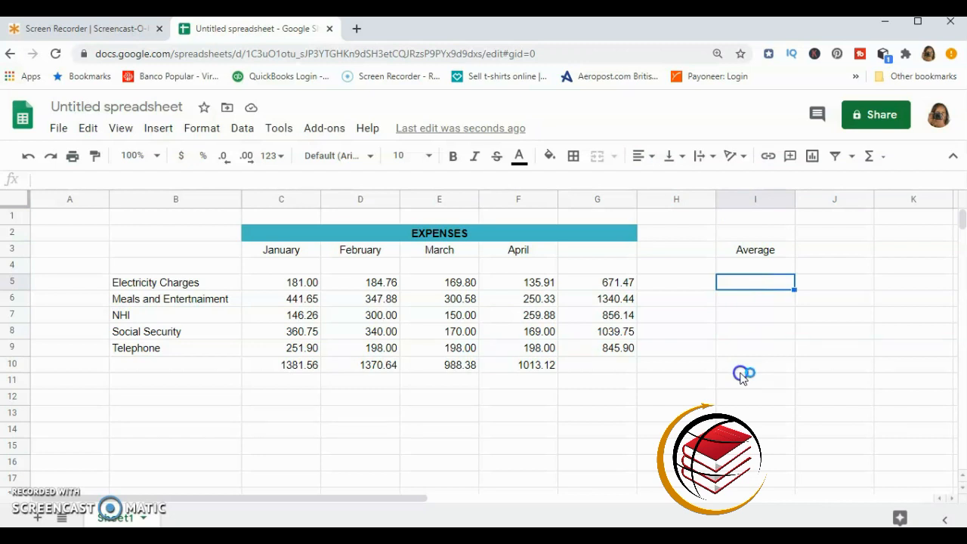
click(870, 156)
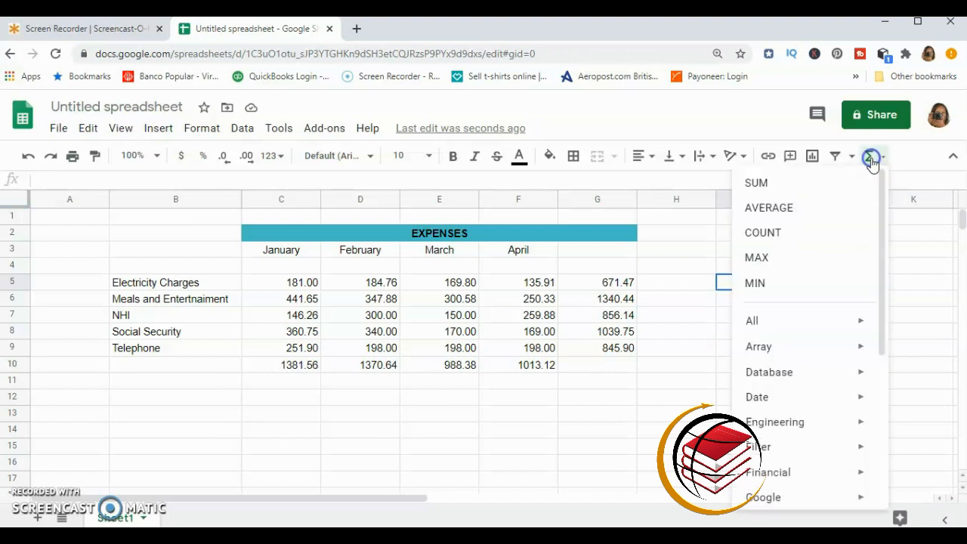
click(798, 209)
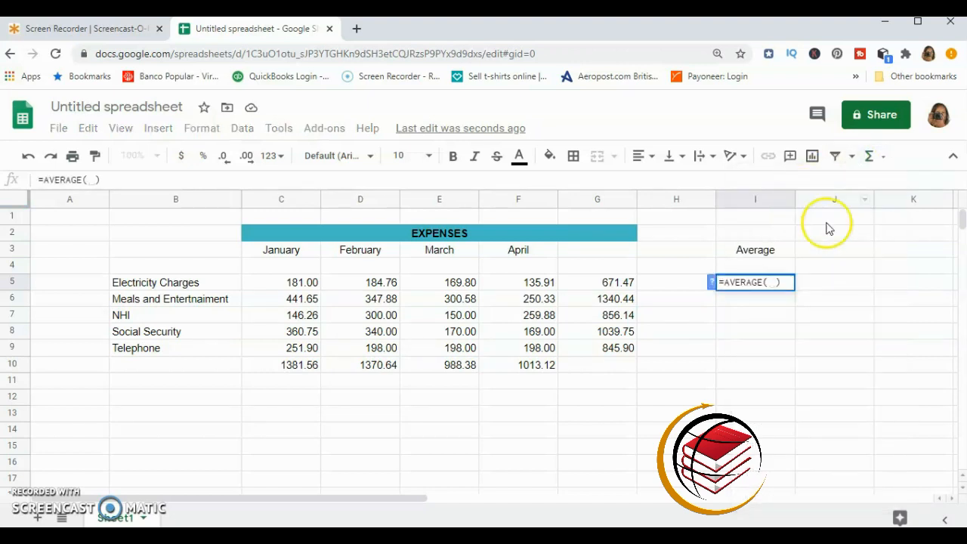
drag(288, 293, 517, 294)
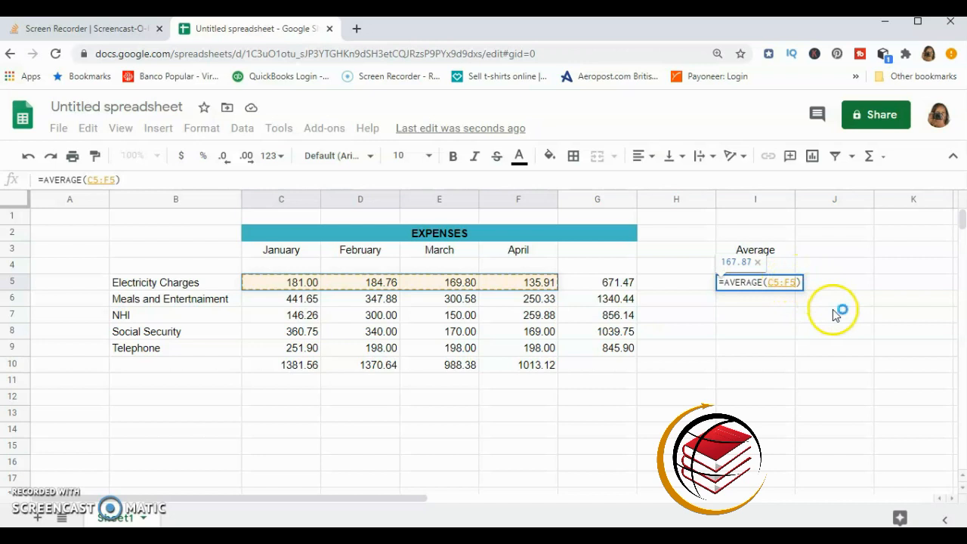
key(Return)
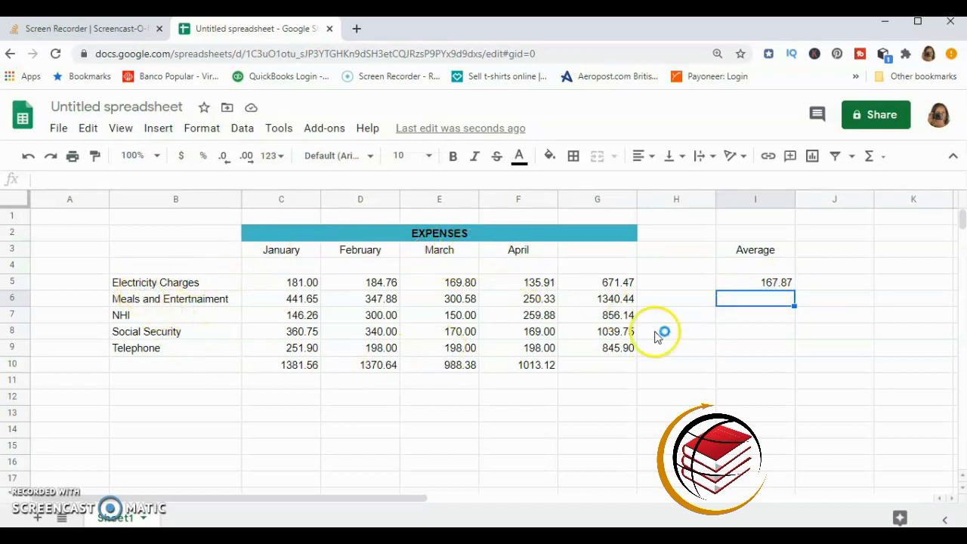
Copy the Electricity Charges average formula from I5 into I6:I9 for the remaining expense rows
click(745, 285)
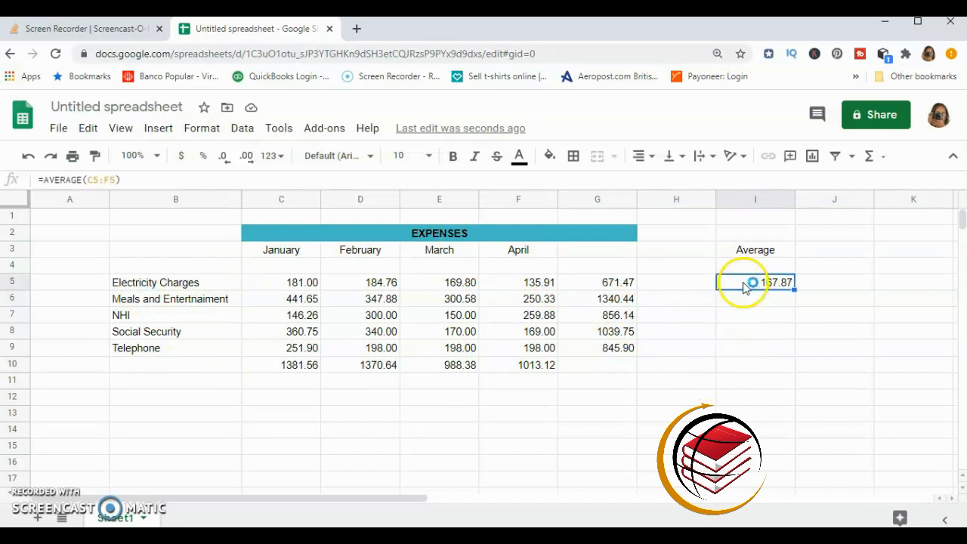
right_click(744, 285)
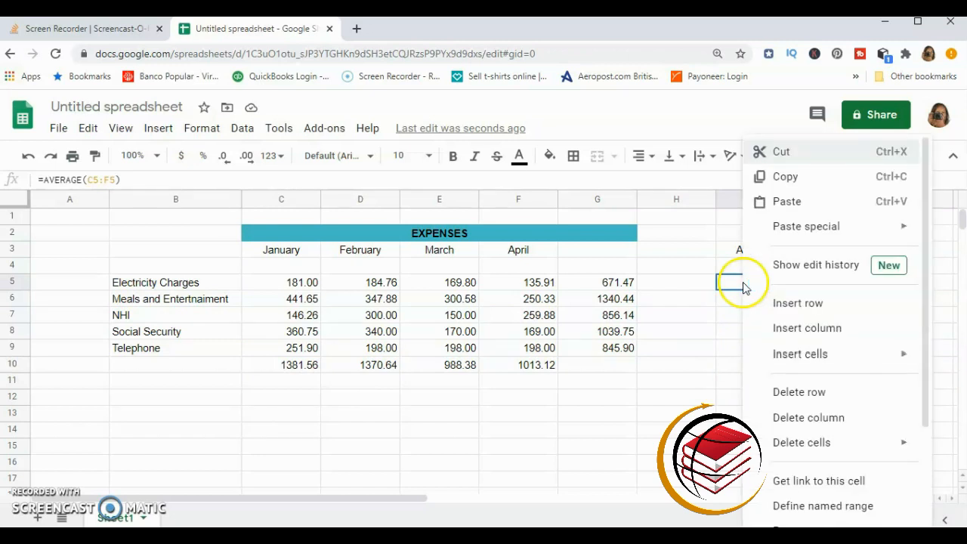
click(765, 177)
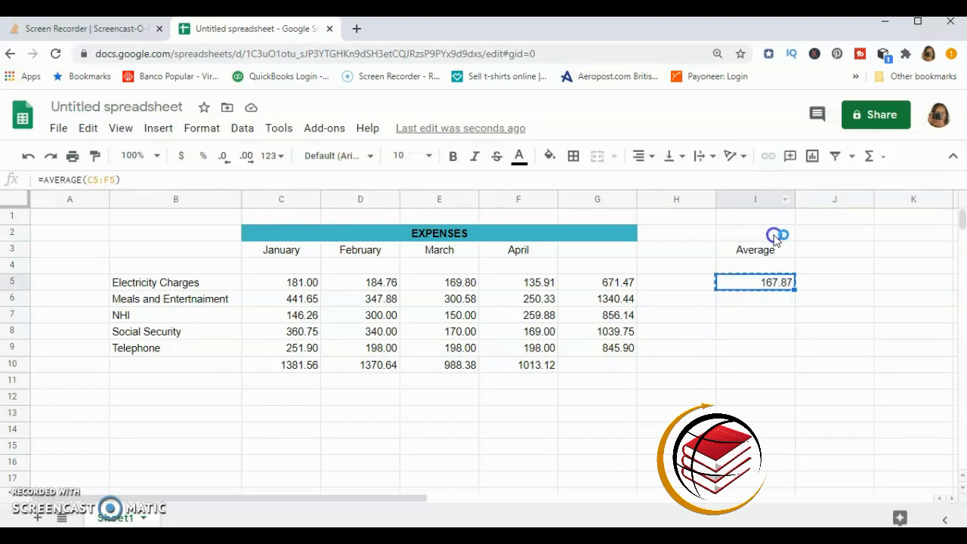
click(750, 303)
drag(751, 308, 758, 352)
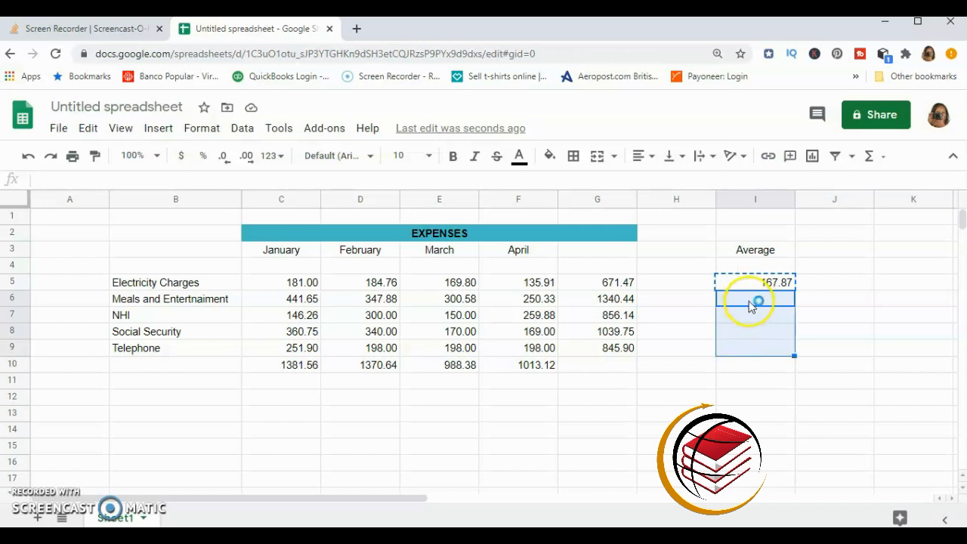
right_click(752, 303)
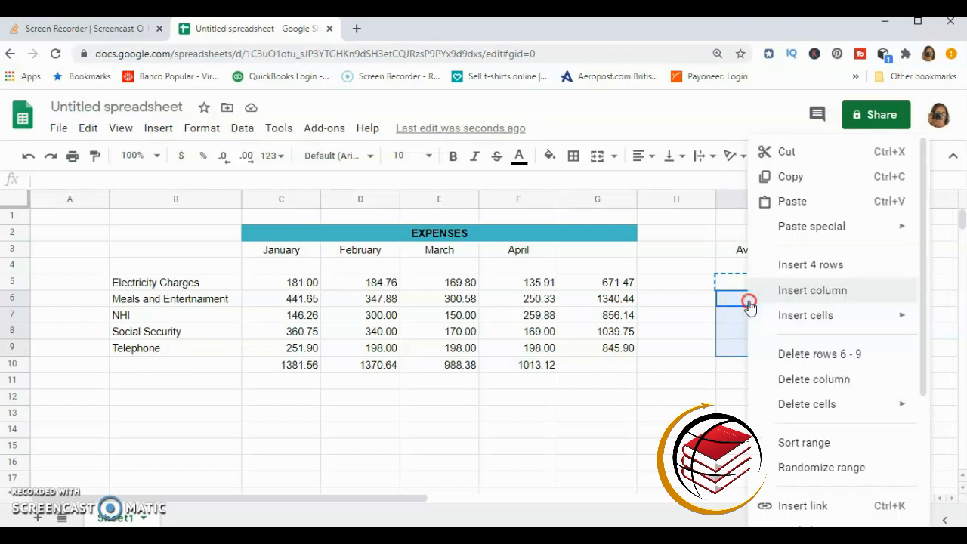
click(779, 204)
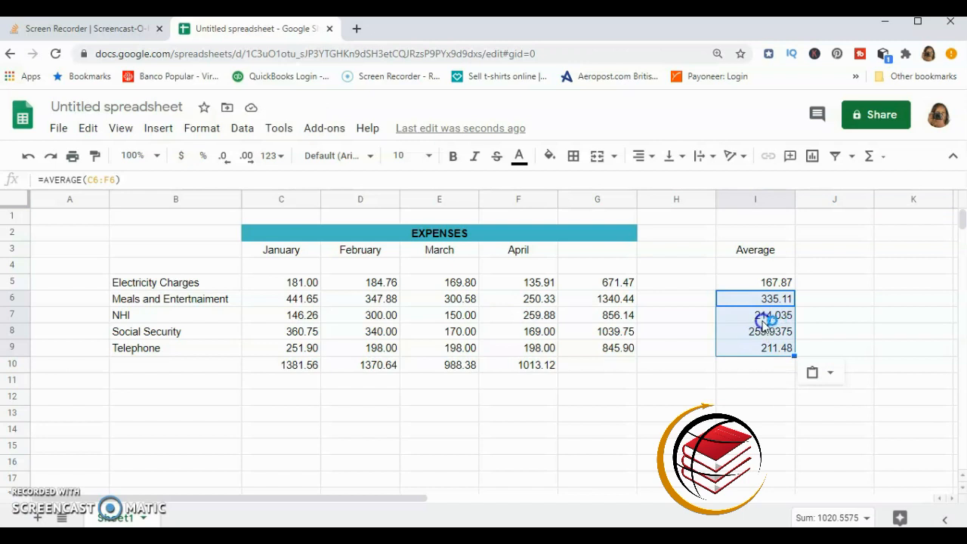
click(838, 323)
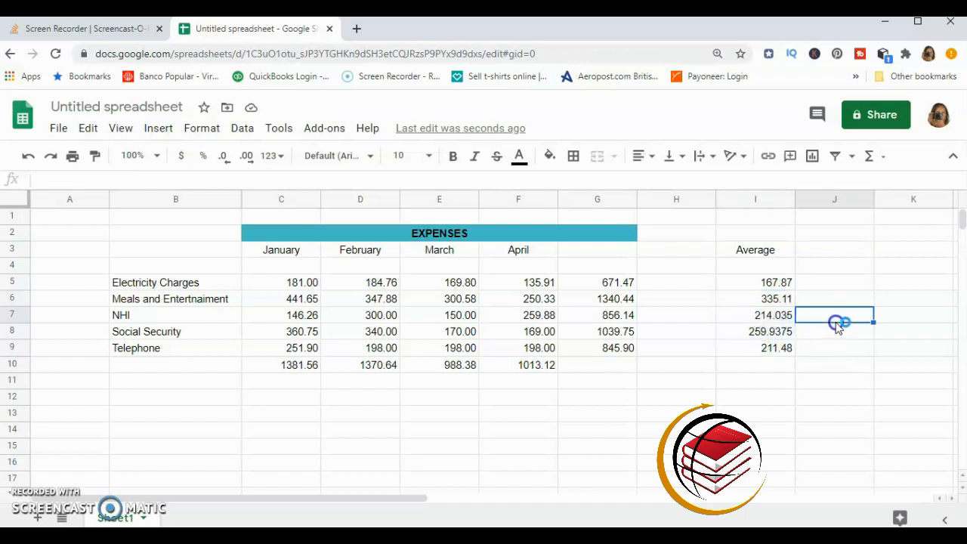
Reduce the NHI and Social Security averages in I7 and I8 to two decimal places
click(763, 320)
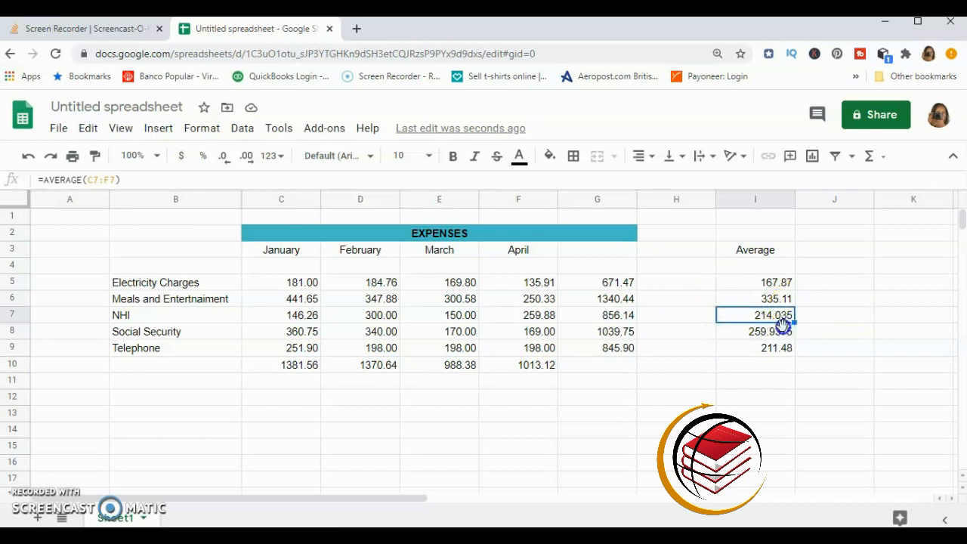
click(223, 161)
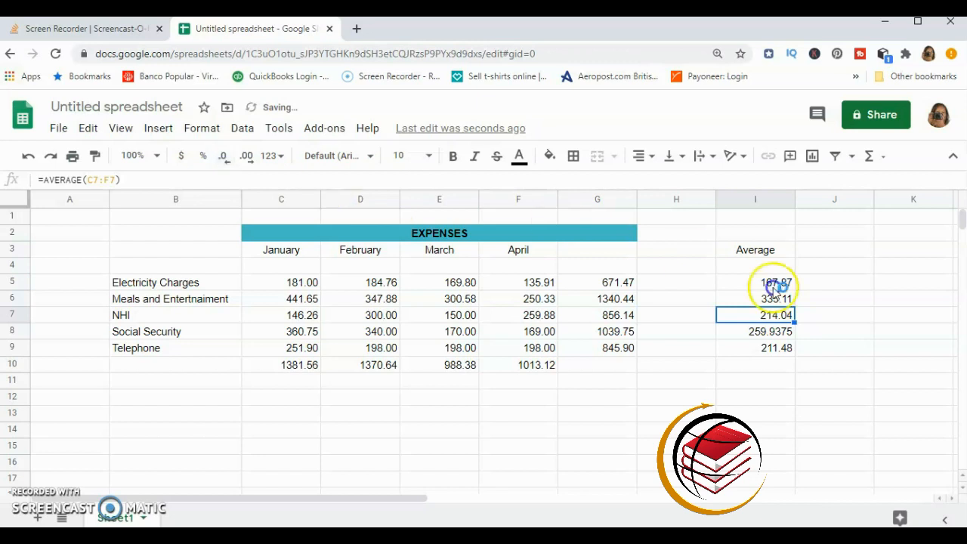
click(786, 333)
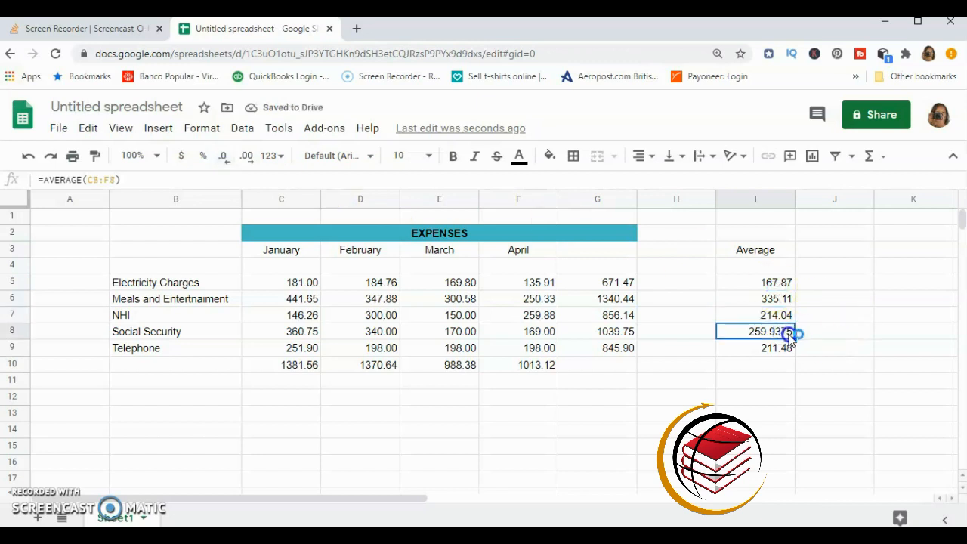
click(224, 160)
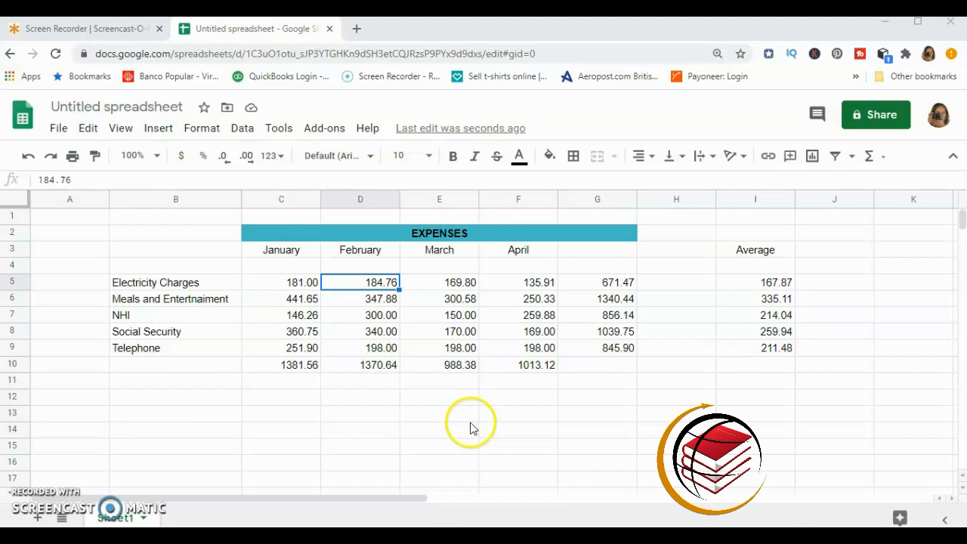
Insert a blank column between the January and February columns
click(340, 267)
right_click(340, 266)
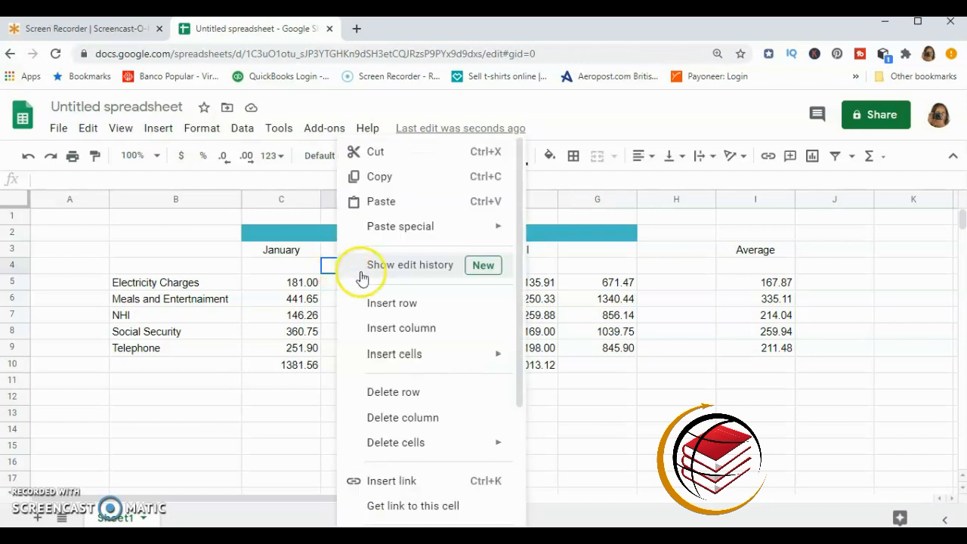
click(380, 331)
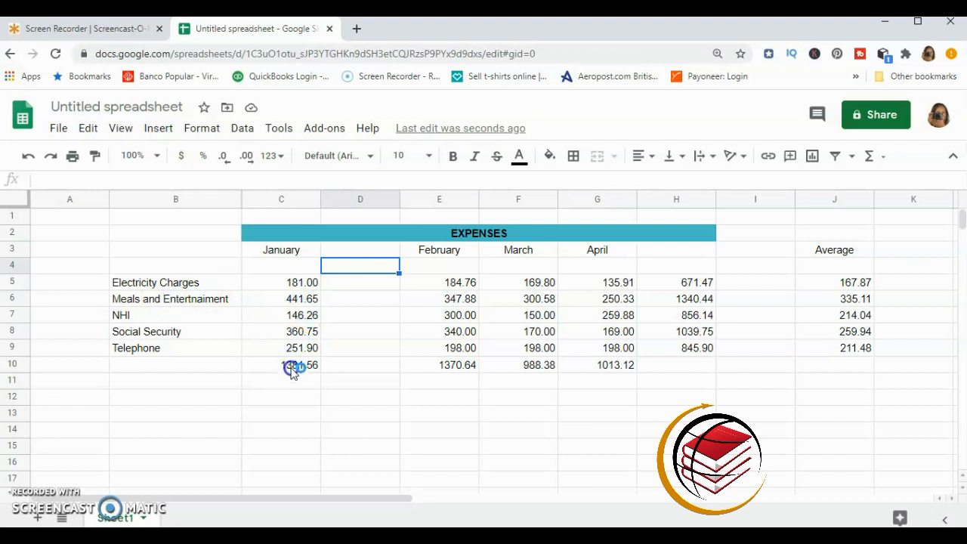
Divide January's Electricity Charges by the January total with the formula +C5/C10 in D5
click(357, 285)
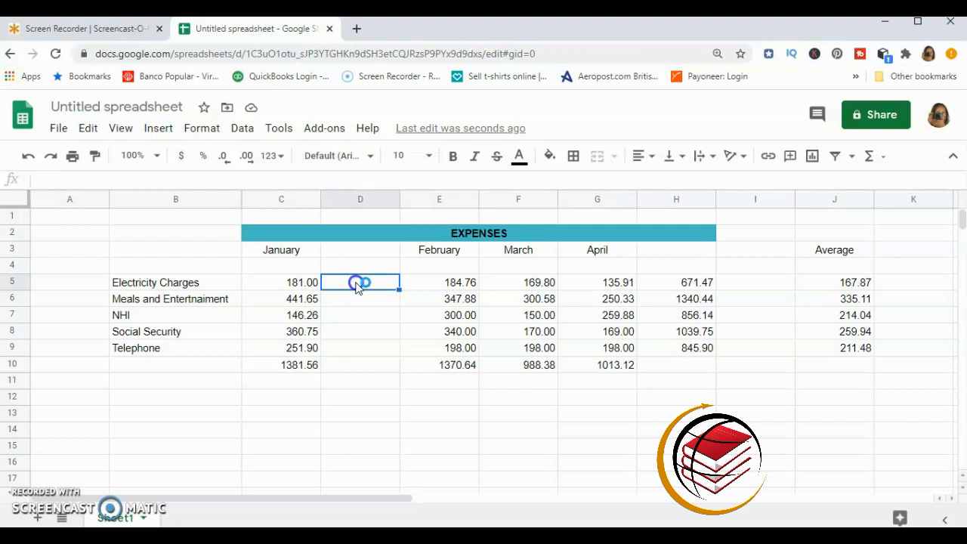
text(+)
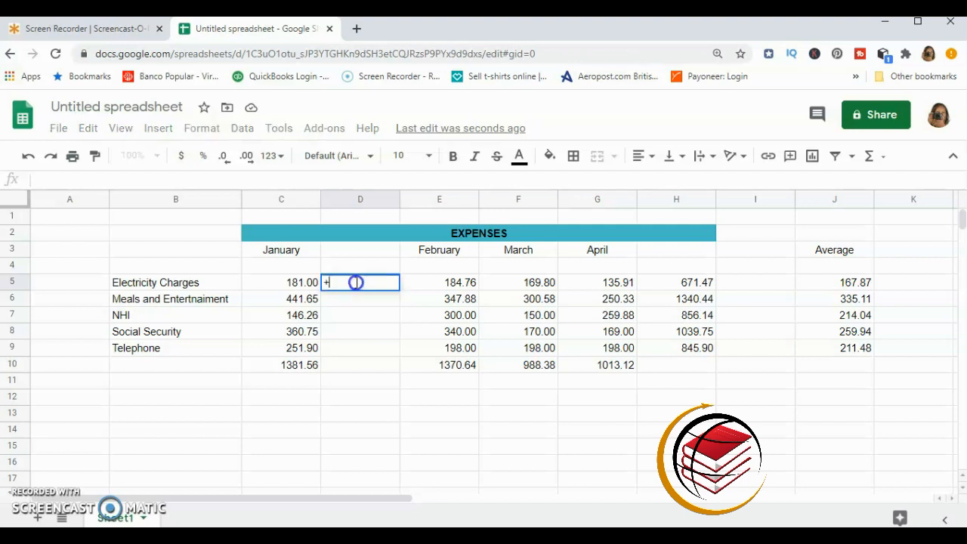
click(296, 283)
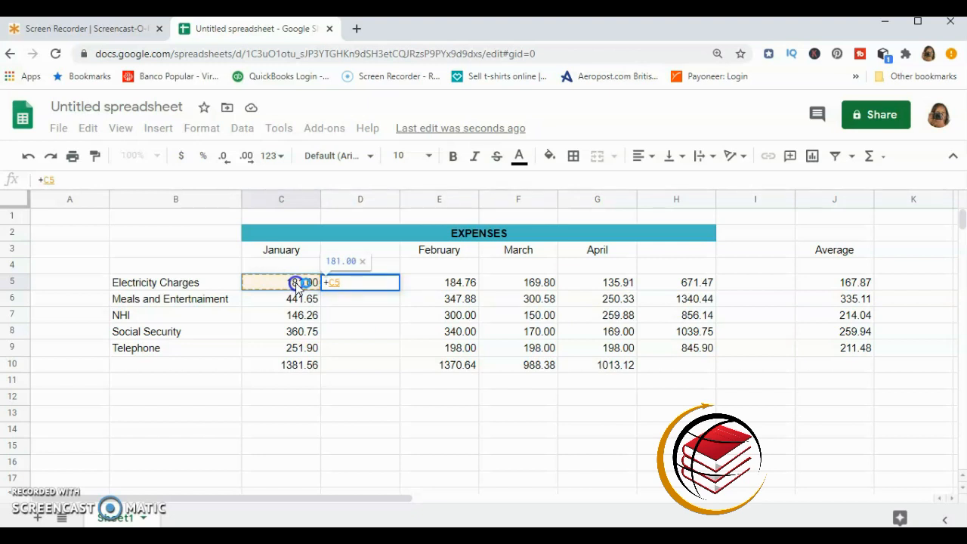
text(/)
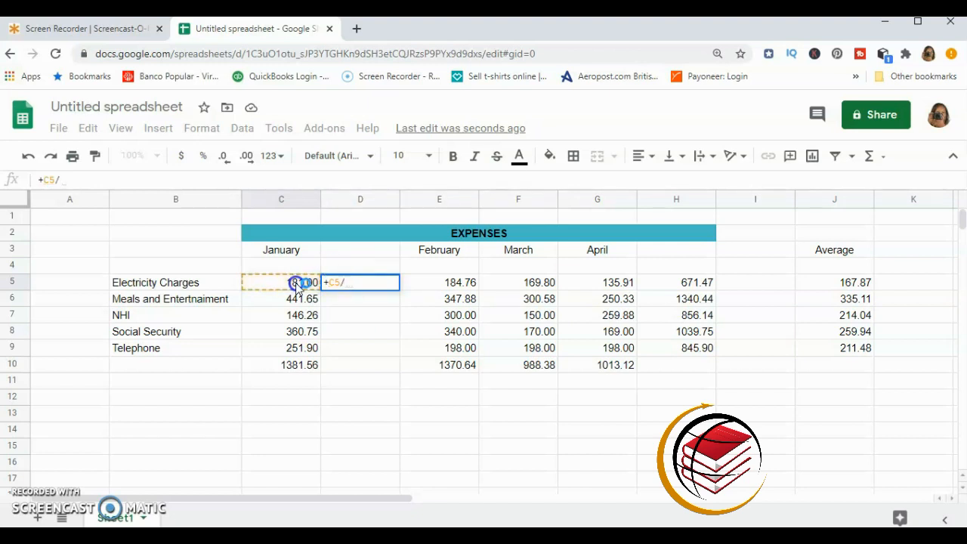
click(286, 368)
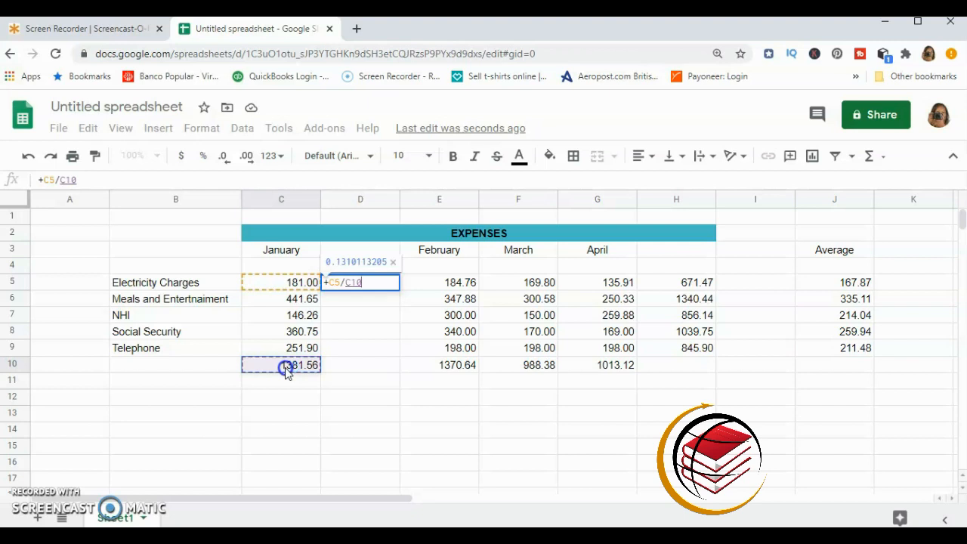
key(Return)
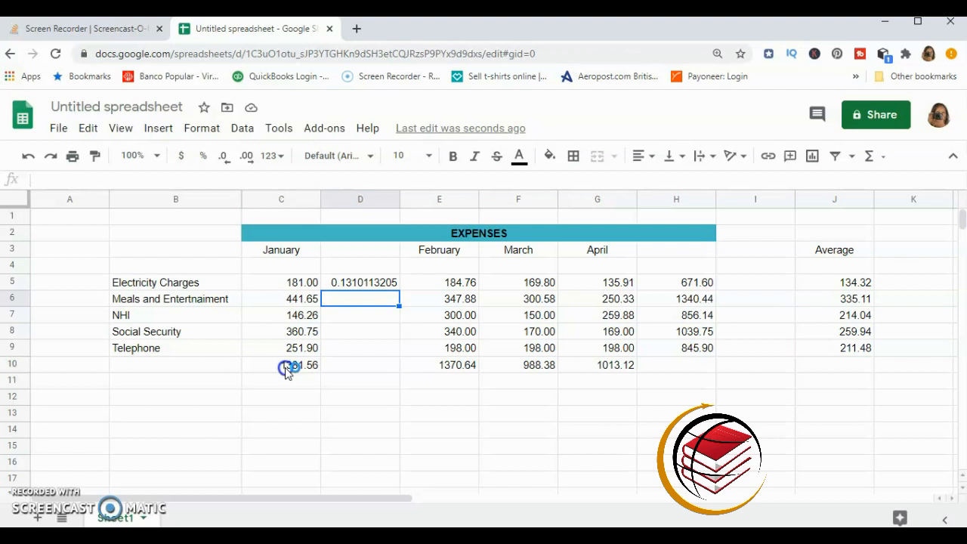
Extend the formula in D5 to =C5/C10*100 to express the January electricity share as a percentage
key(Up)
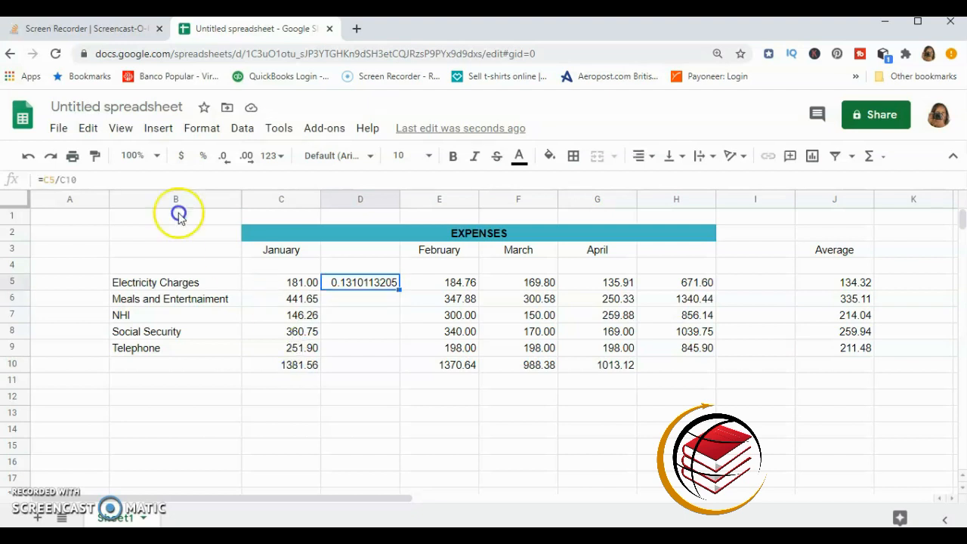
click(114, 177)
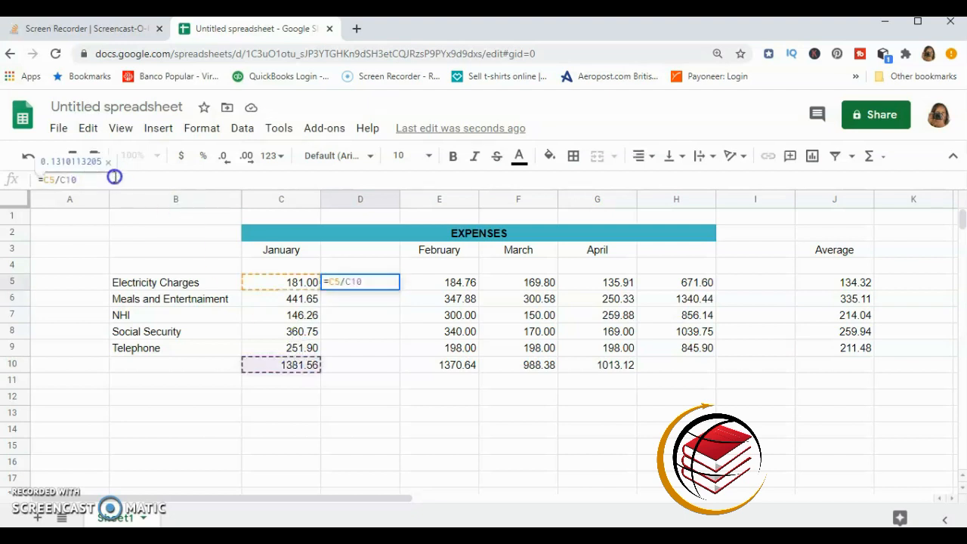
text(*100)
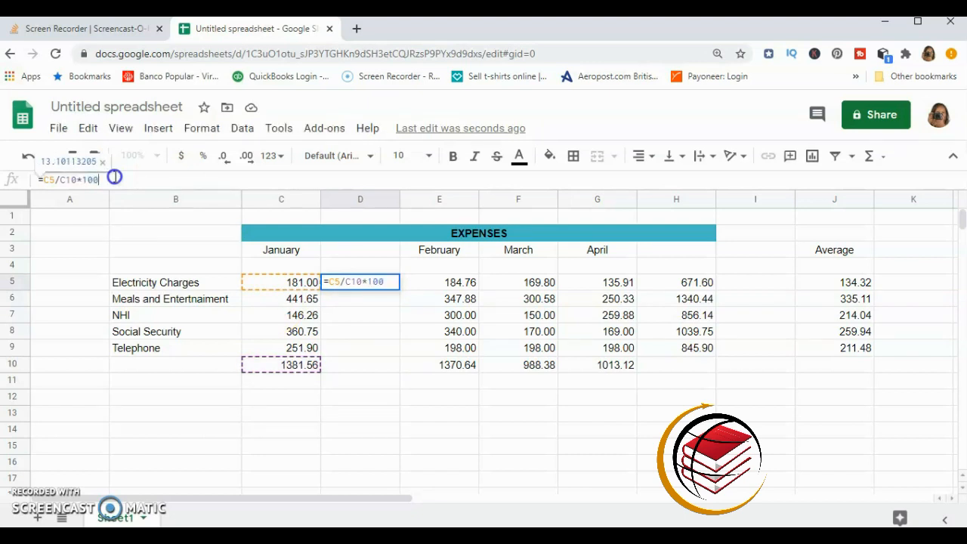
key(Return)
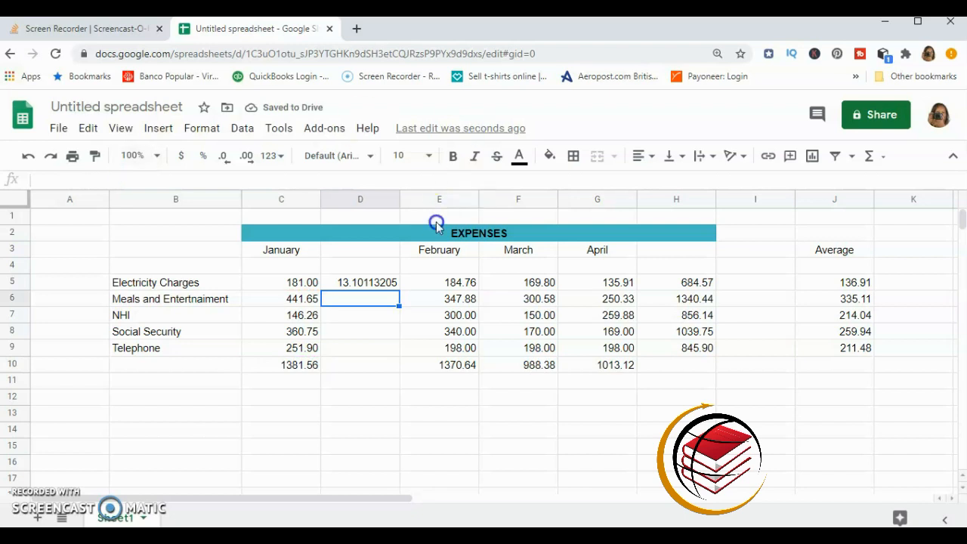
Reduce the electricity percentage in D5 to two decimal places
click(349, 280)
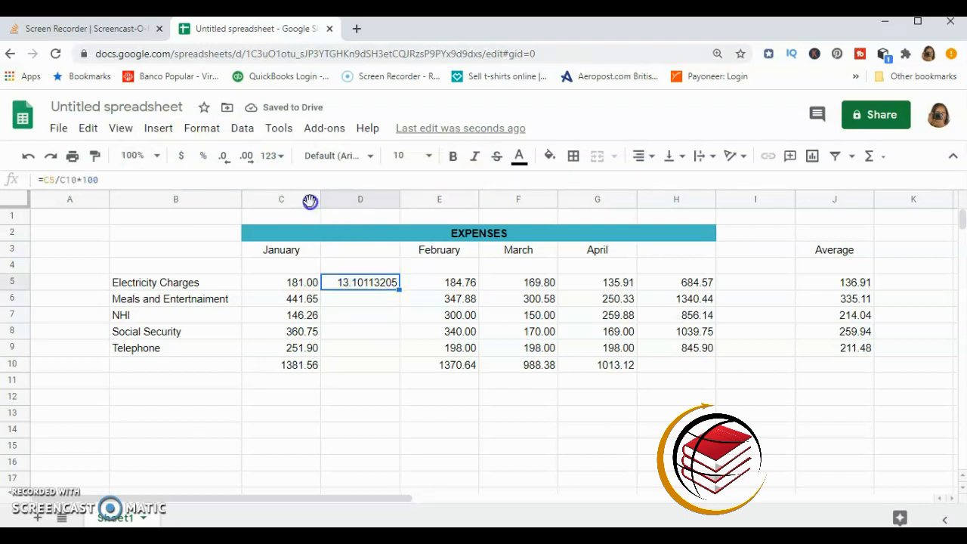
click(224, 159)
click(224, 159)
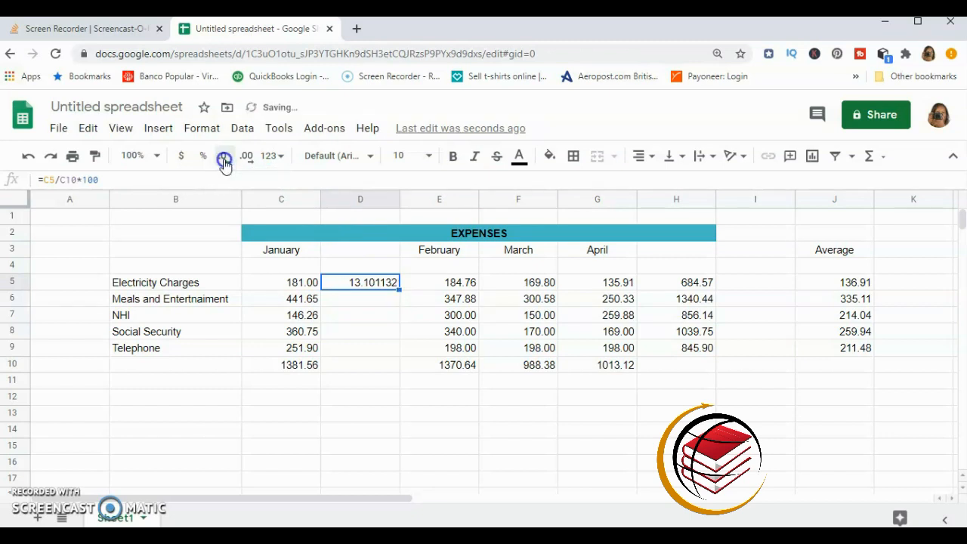
click(225, 159)
click(225, 159)
click(224, 159)
click(225, 159)
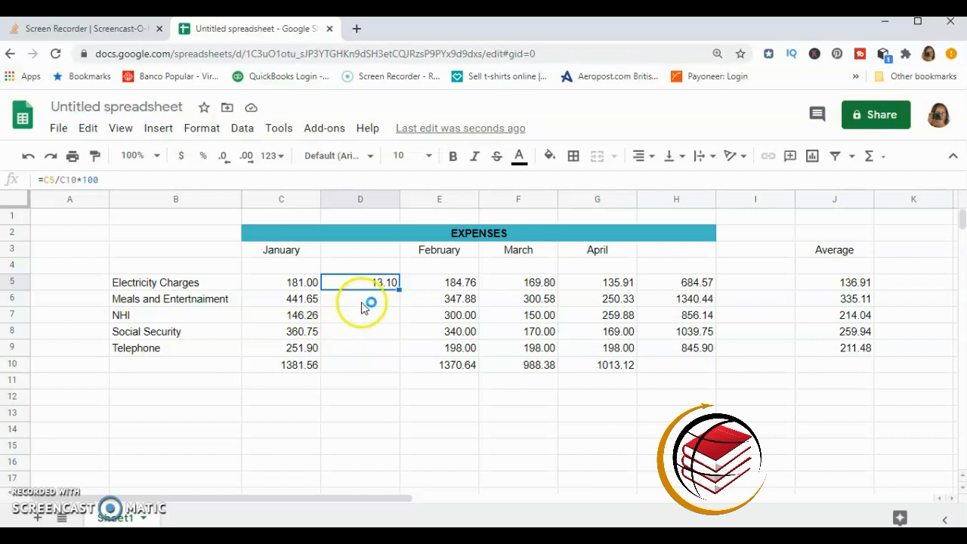
Divide January's Meals and Entertainment by the January total with +C6/C10 in D6 and format the result as a percentage
click(367, 303)
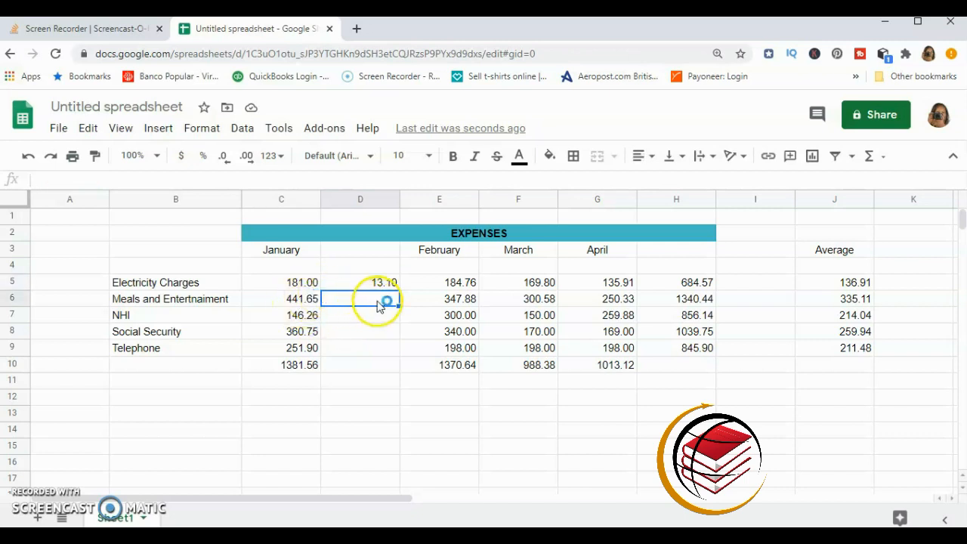
text(+)
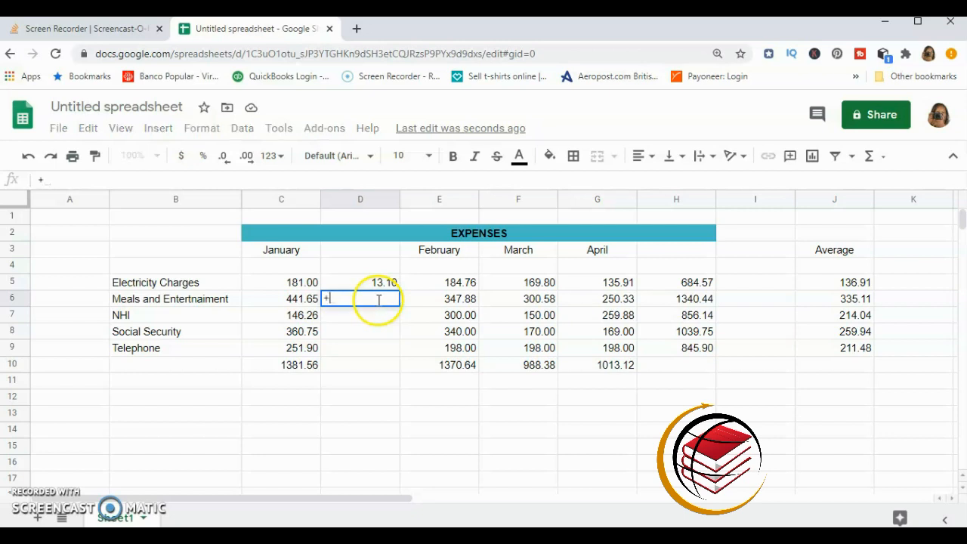
click(301, 300)
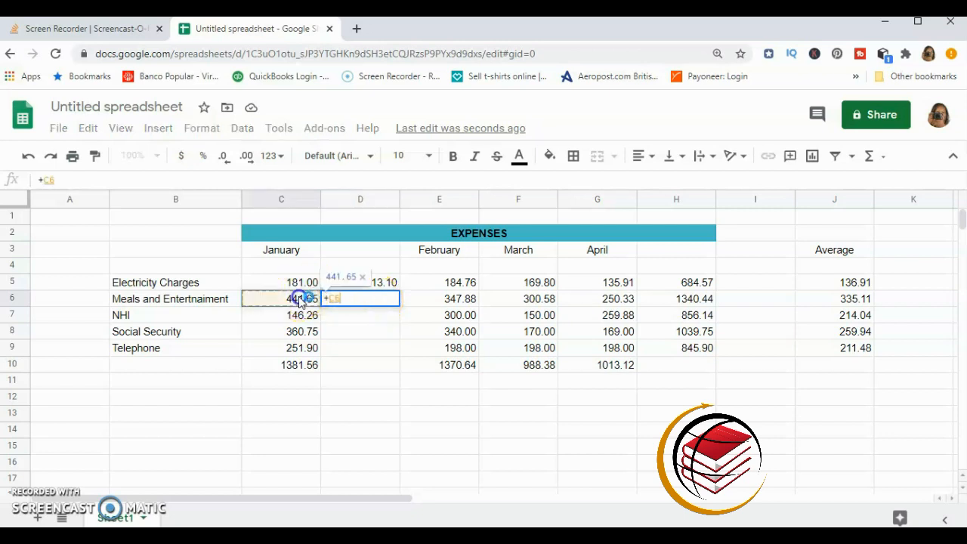
text(/)
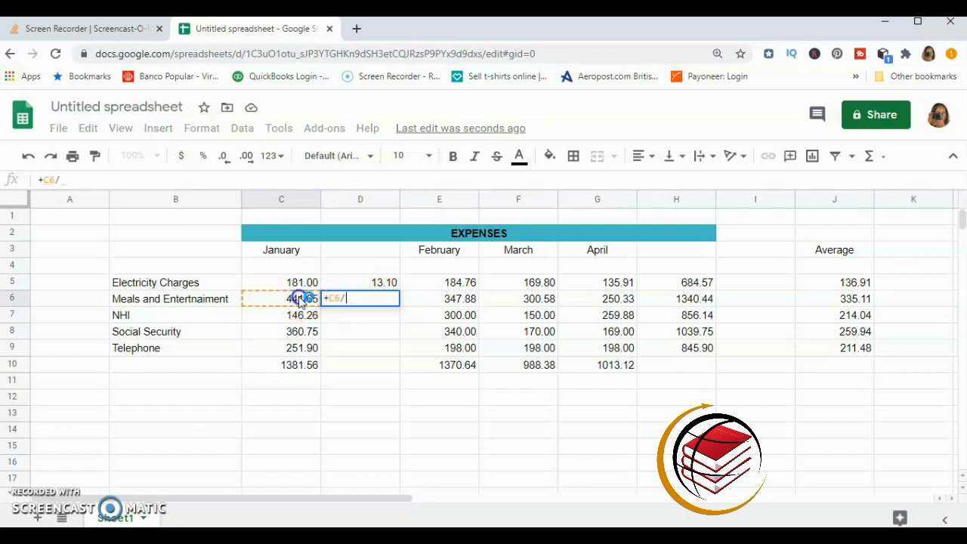
click(302, 366)
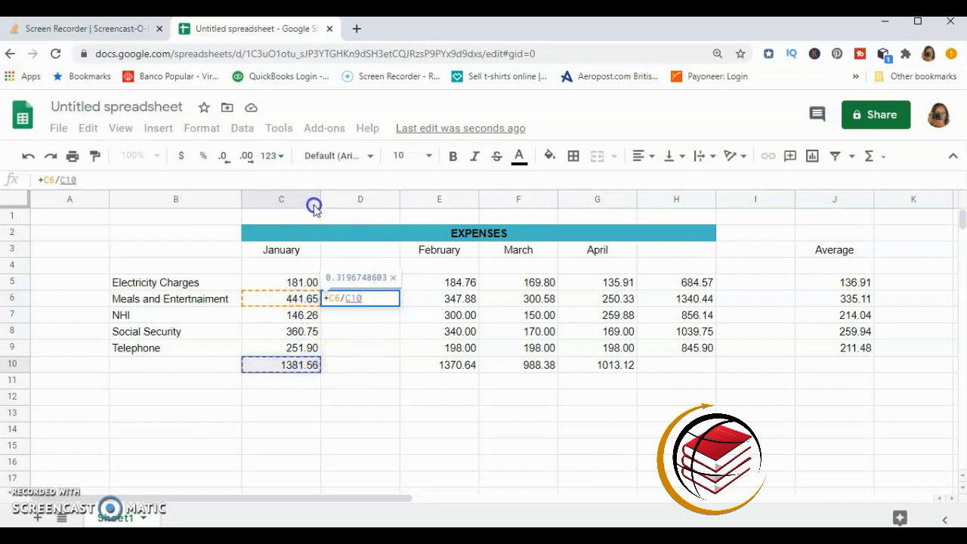
click(204, 156)
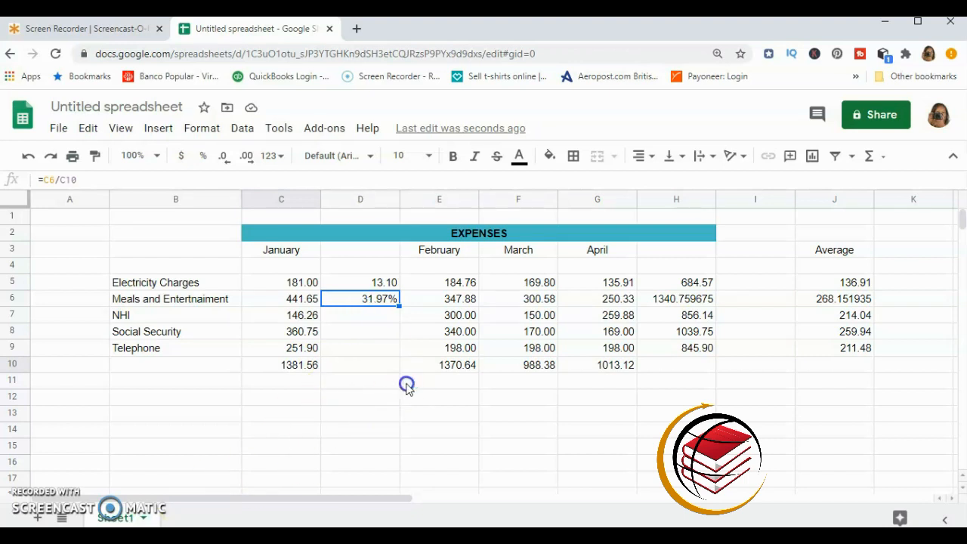
Copy the percentage formula from D6 into D7:D8 for the NHI and Social Security rows
right_click(359, 301)
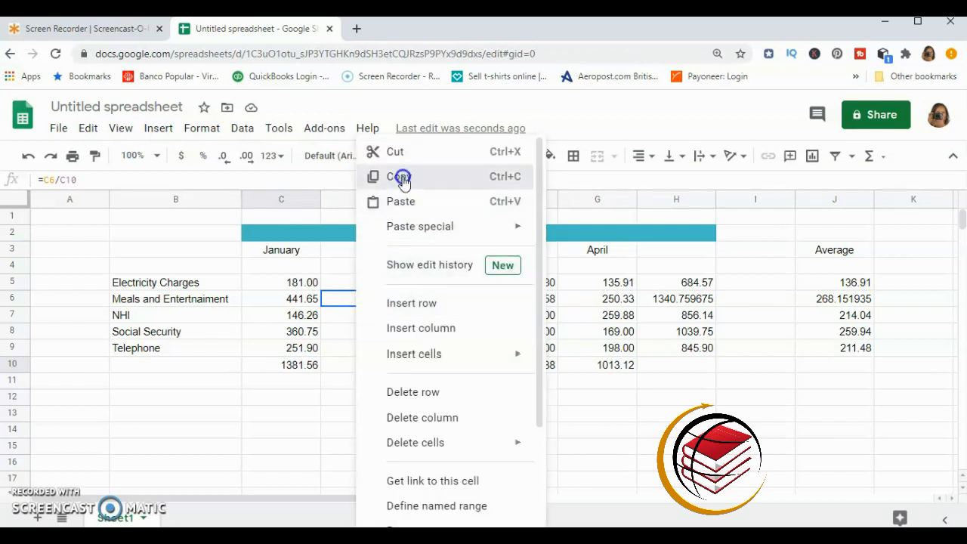
click(399, 176)
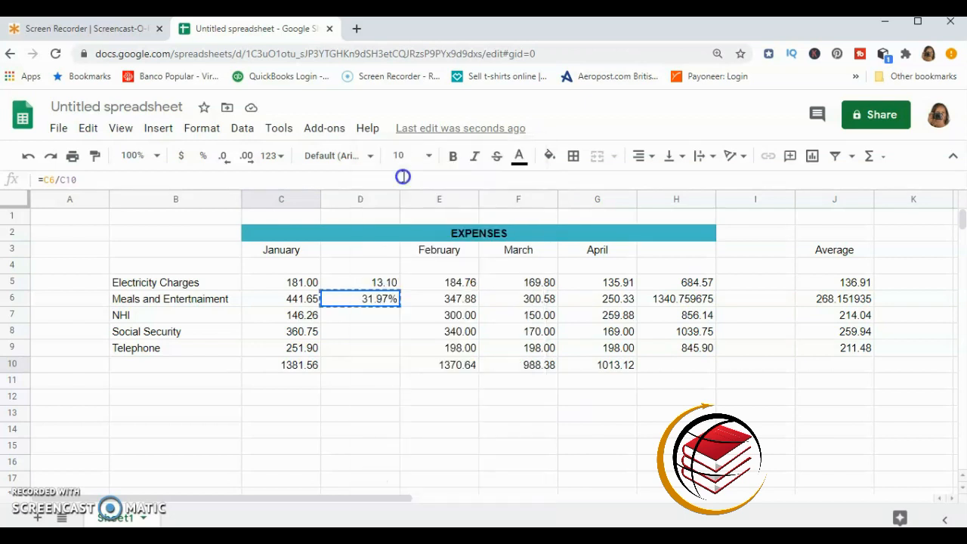
click(363, 322)
drag(363, 322, 362, 330)
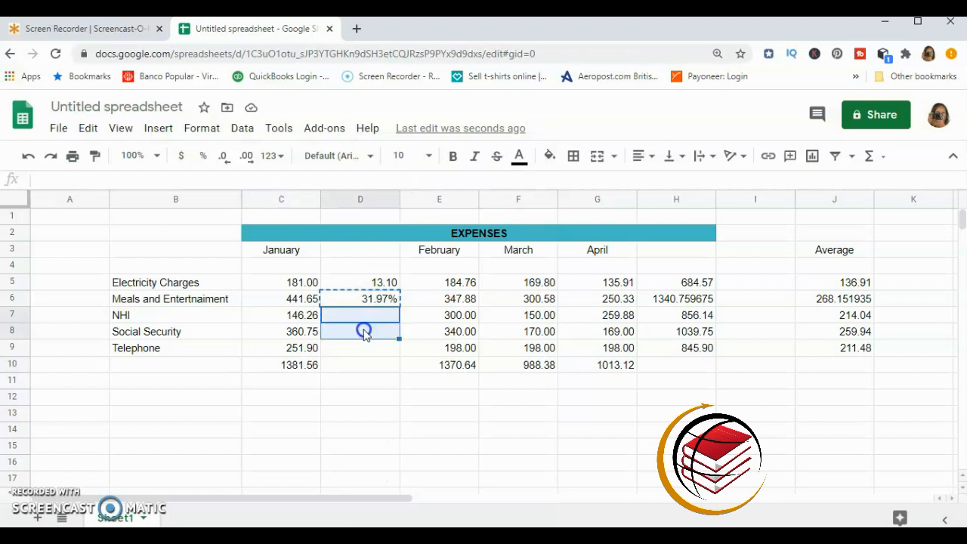
right_click(365, 316)
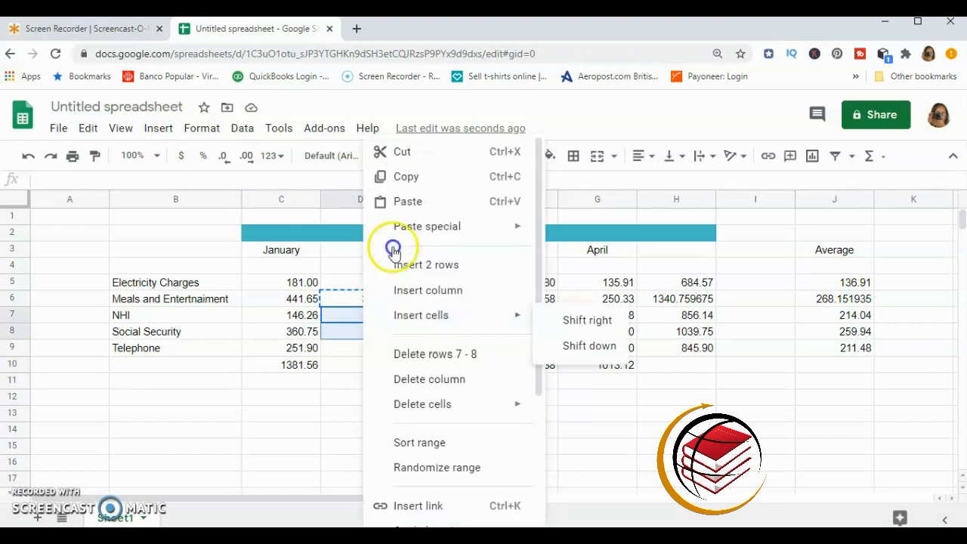
click(400, 204)
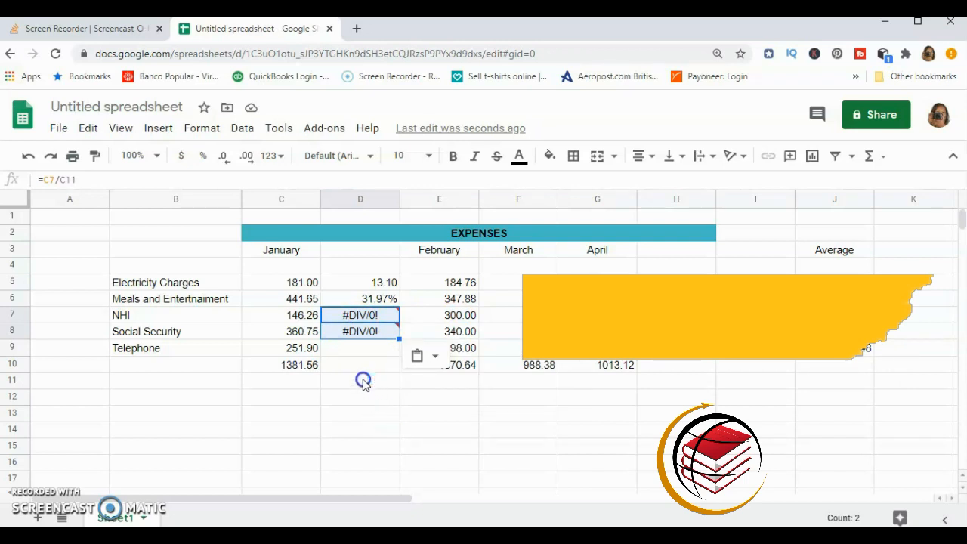
Examine the error in D7 and the cells that its copied formula refers to
click(364, 413)
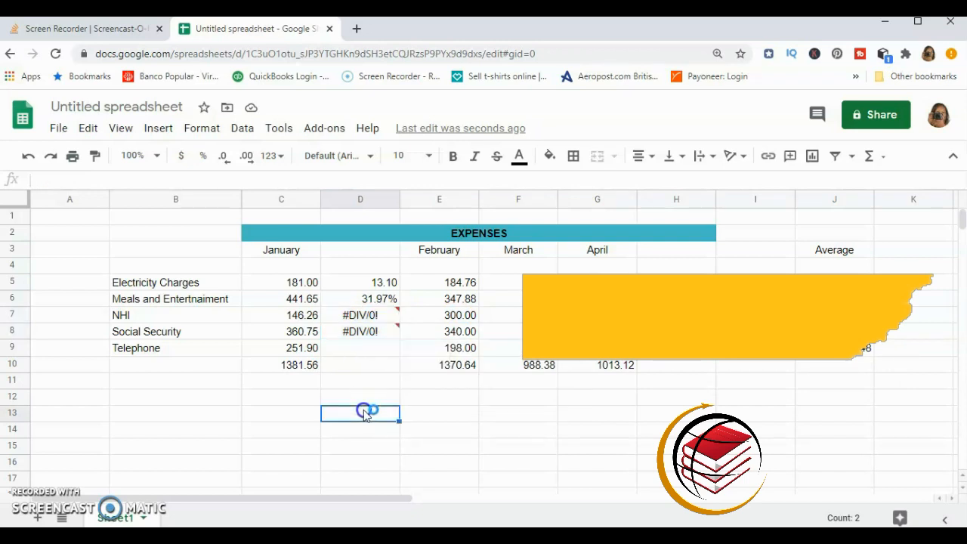
mouse_move(384, 319)
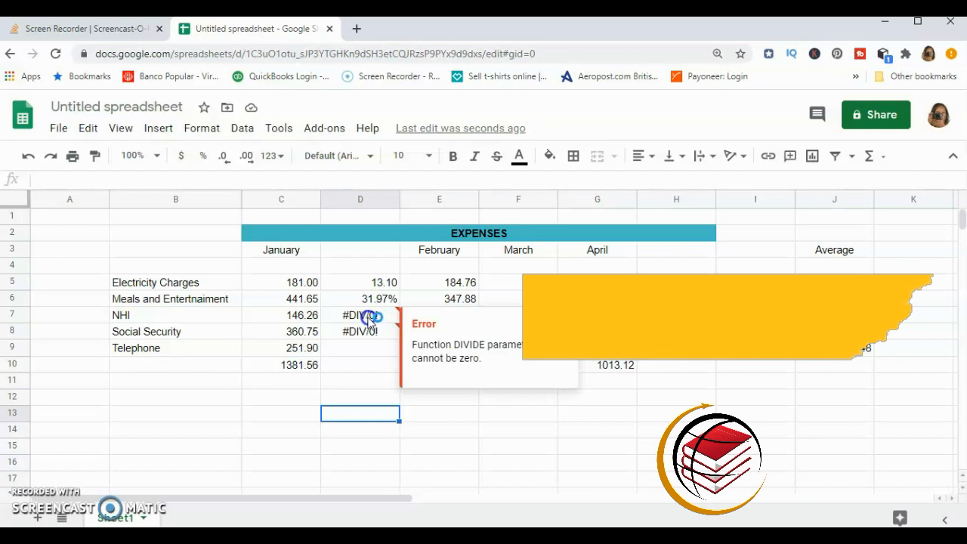
click(370, 319)
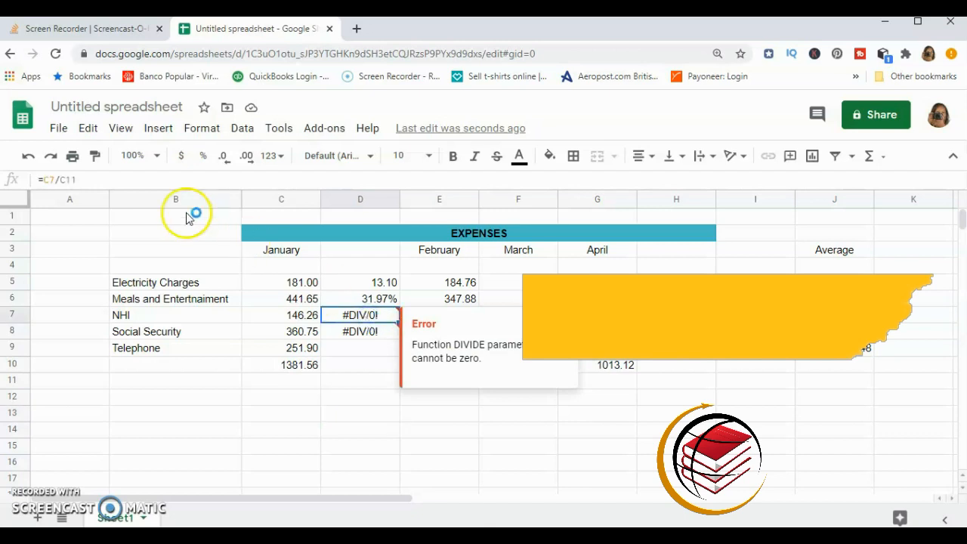
click(45, 188)
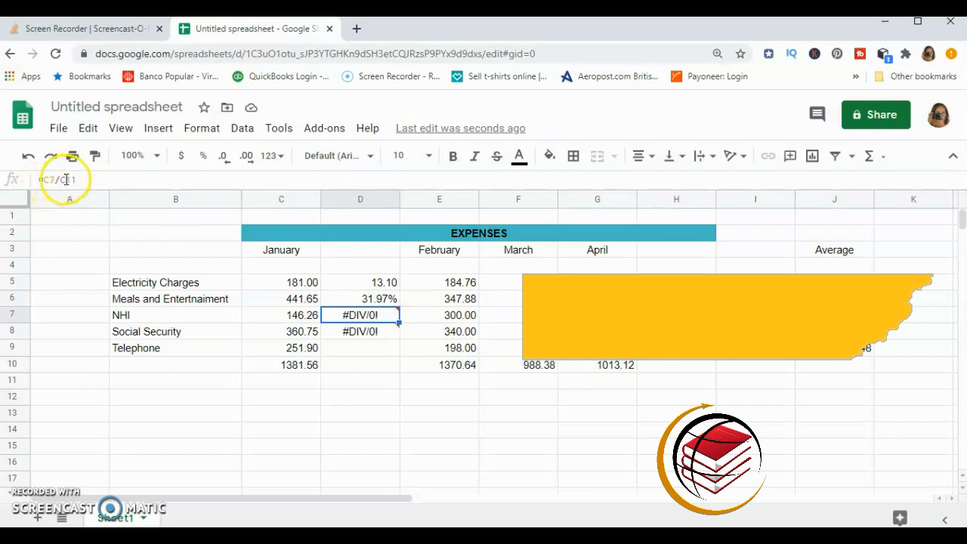
mouse_move(351, 318)
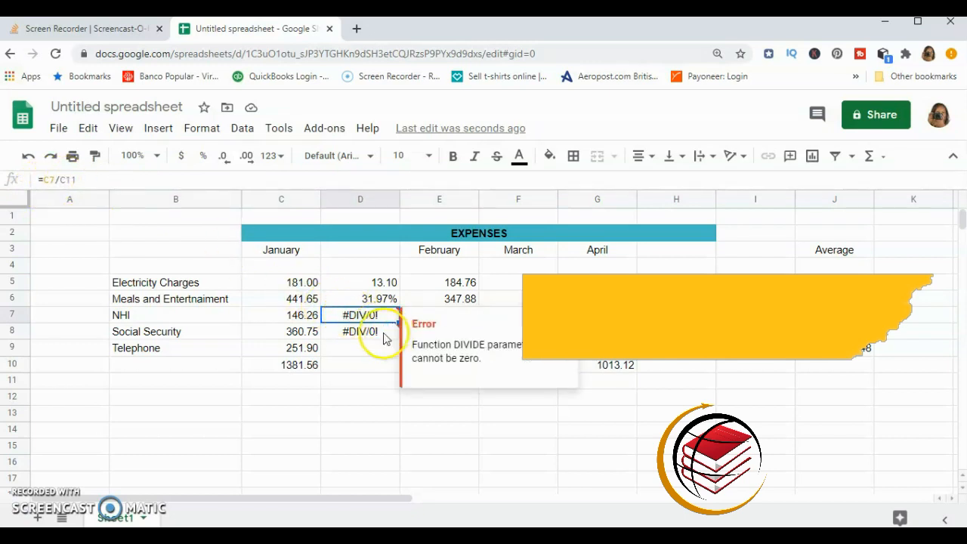
double_click(376, 318)
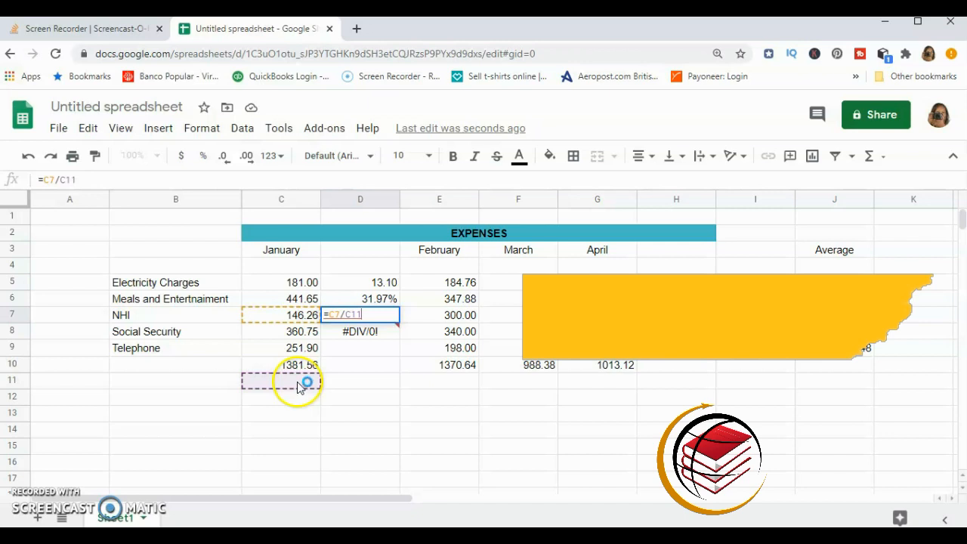
click(297, 367)
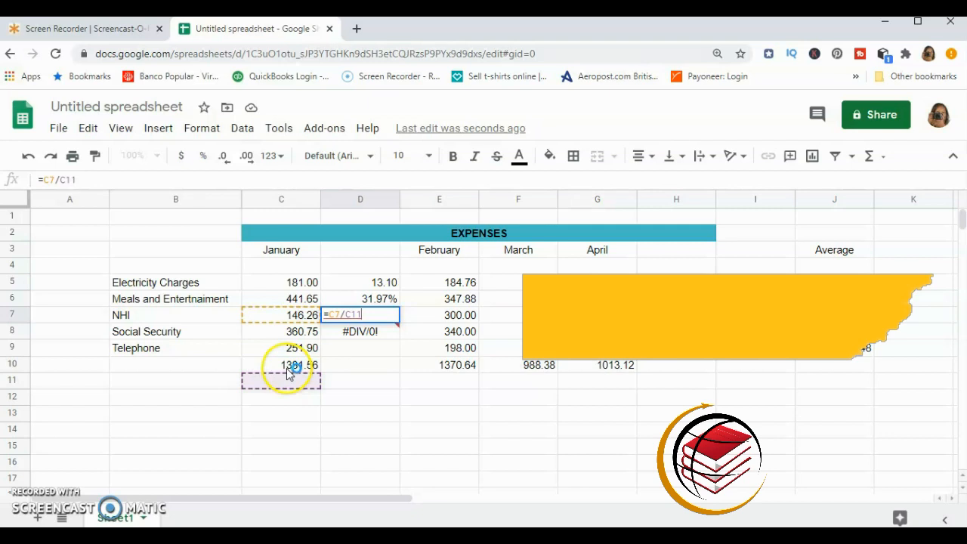
key(Return)
text(+C8+$C10)
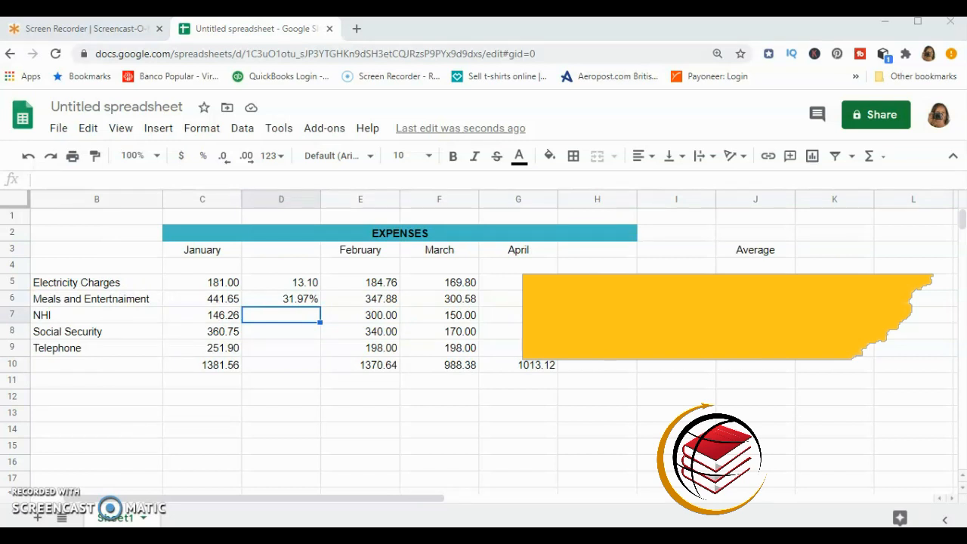
Build the formula +C7/C10 in D7 to divide January's NHI by the January total
click(266, 313)
text(+)
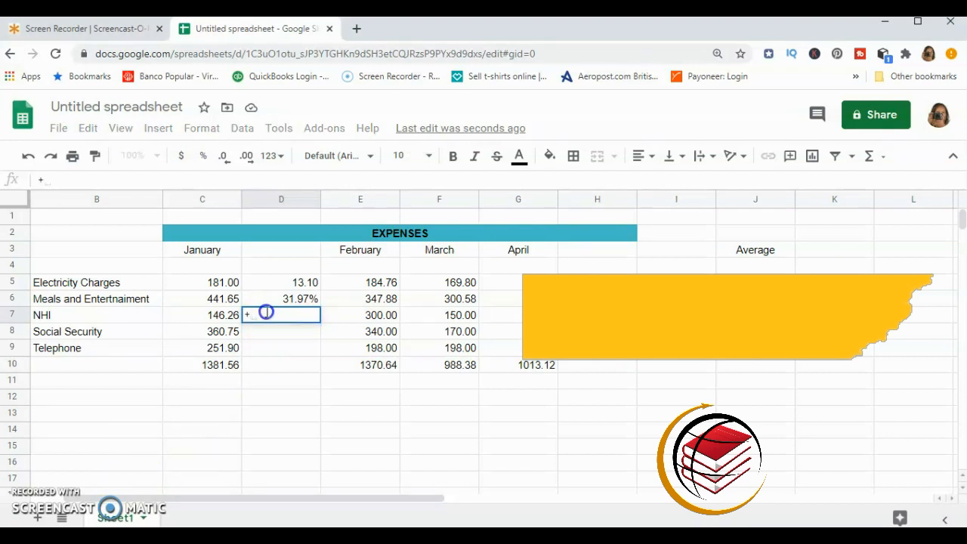
click(208, 315)
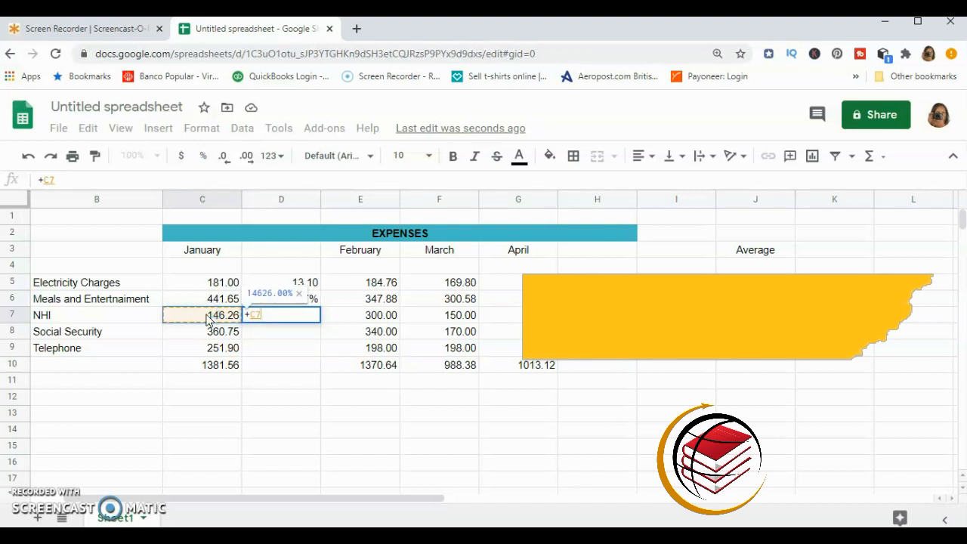
text(/)
click(222, 355)
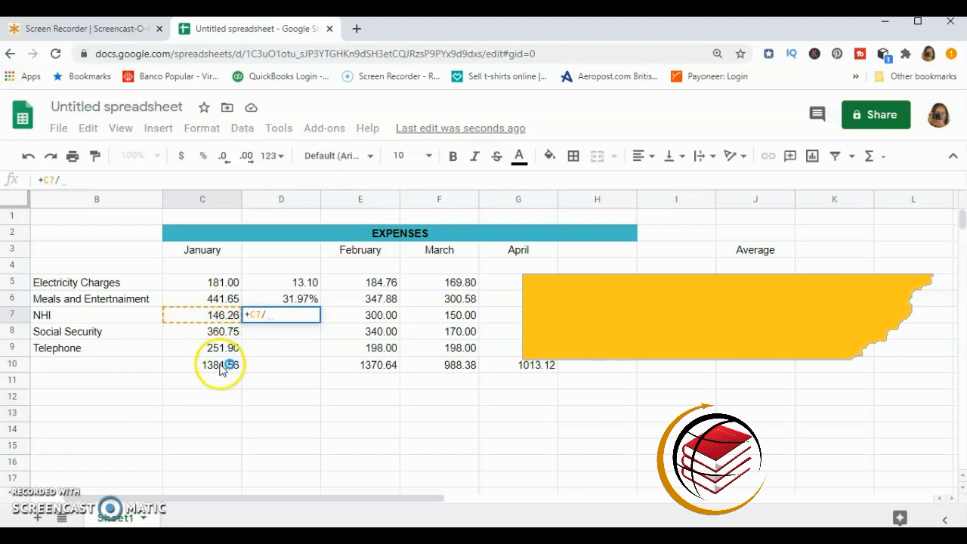
click(221, 367)
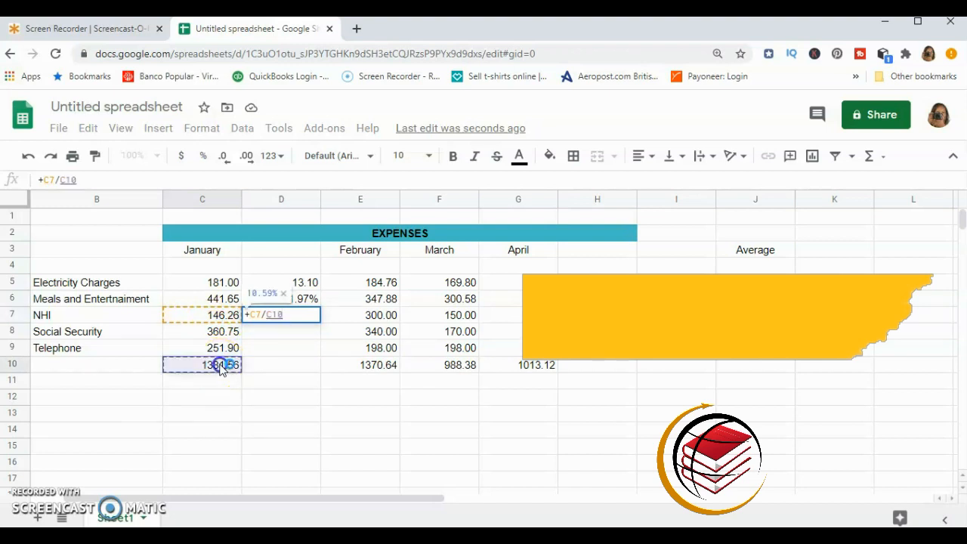
click(302, 366)
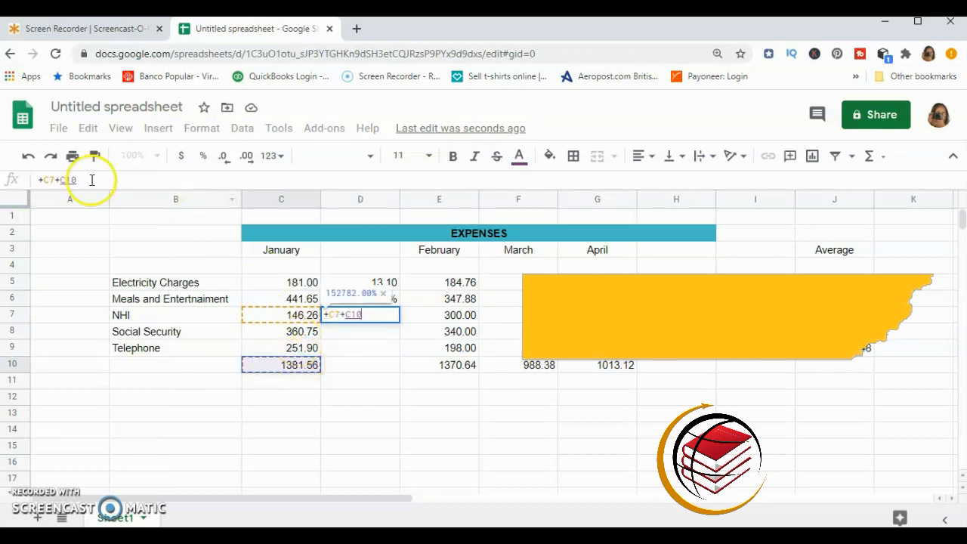
Make the reference to the January total in D7's formula absolute as $C$10
click(65, 178)
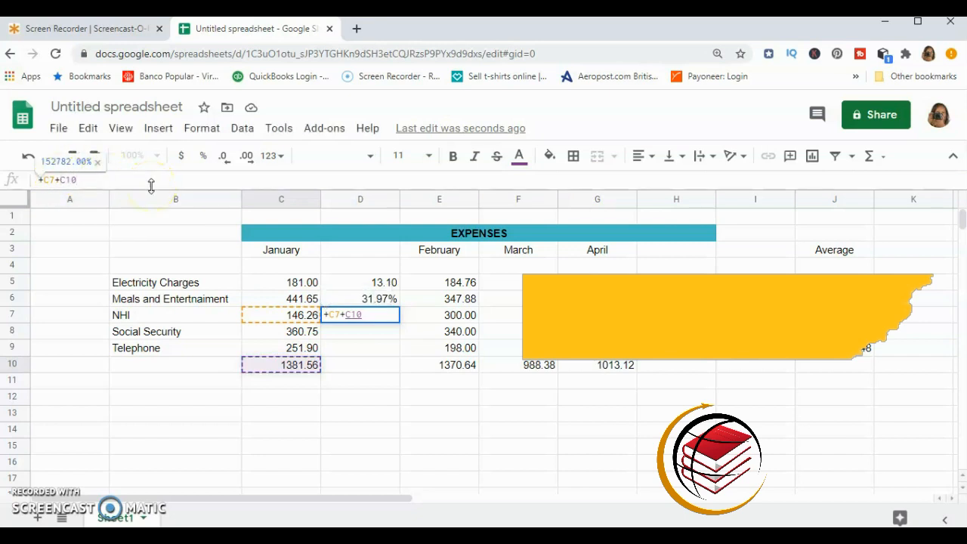
text($)
key(Right)
text($)
key(Return)
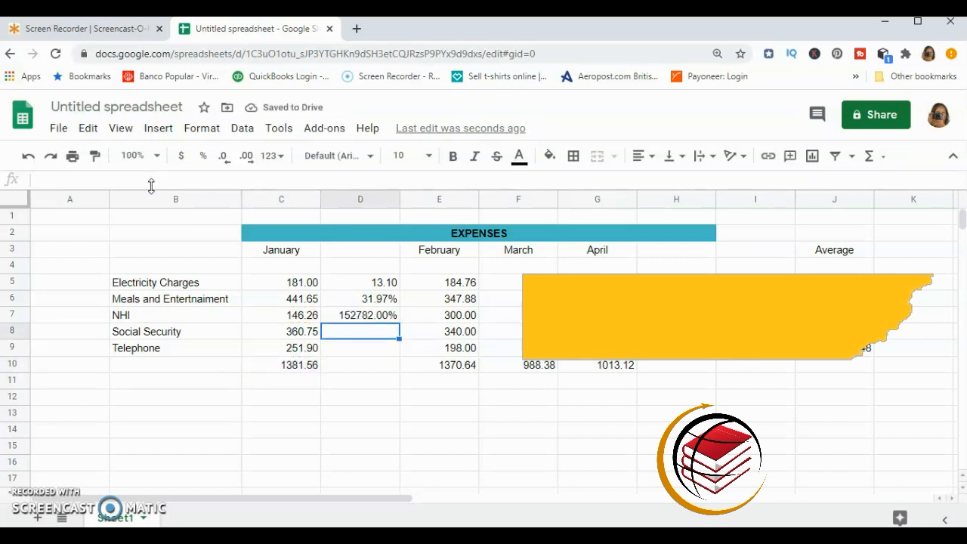
Replace the plus sign between the references in D7 with a division sign so the formula reads =C7/$C$10
key(Up)
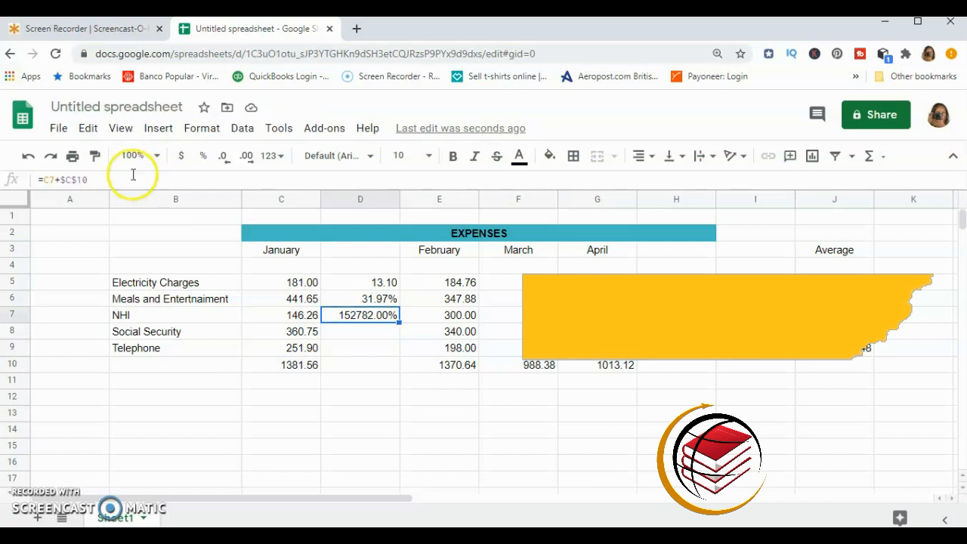
click(76, 182)
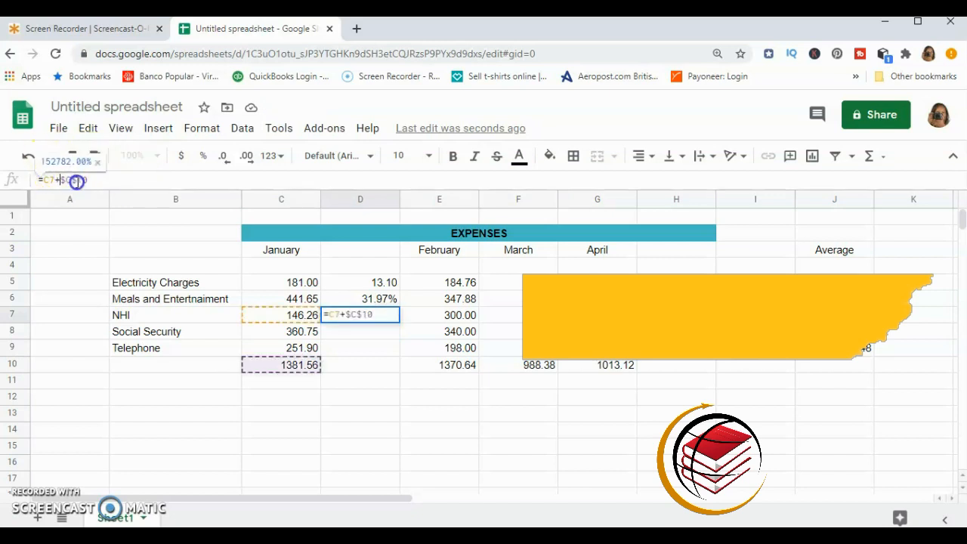
key(BackSpace)
text(/)
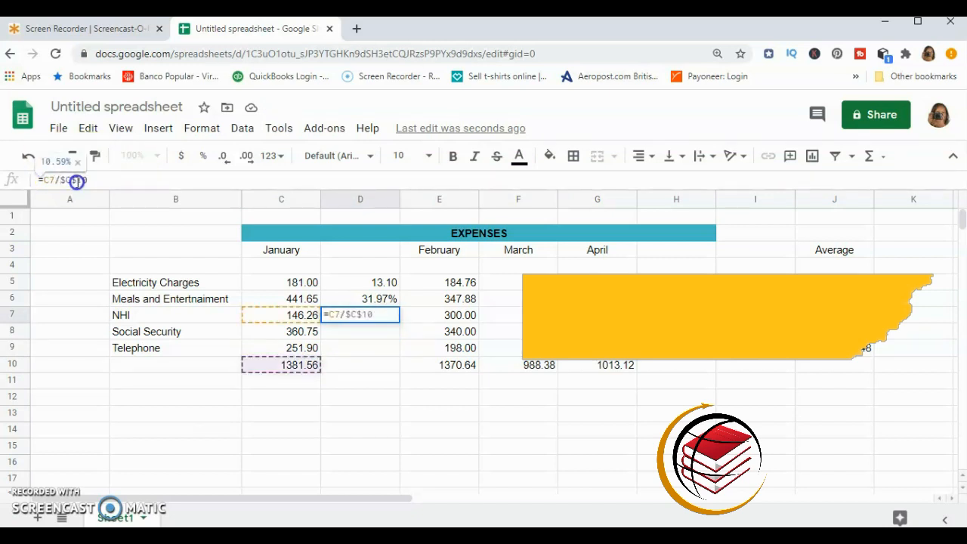
key(Return)
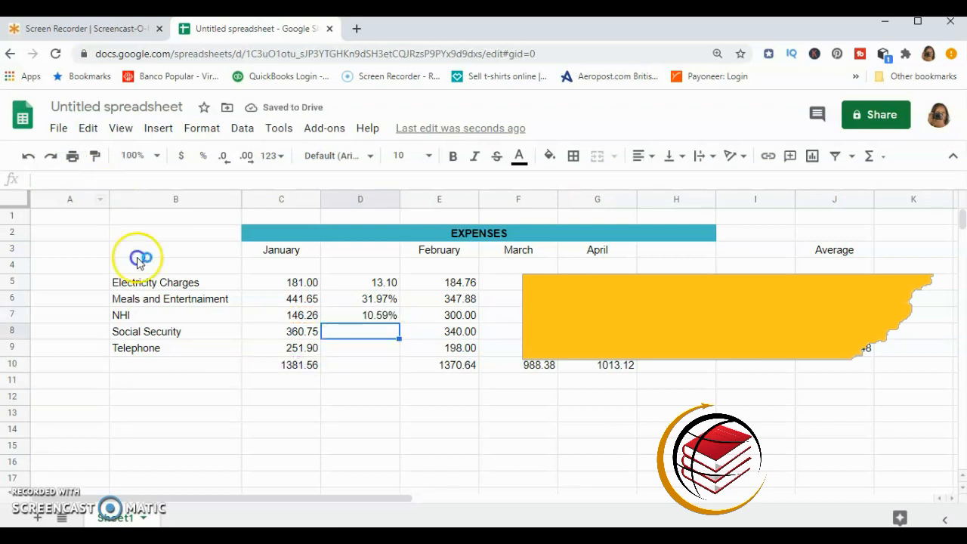
Copy the absolute-reference formula from D7 into D8:D9 for Social Security and Telephone
click(329, 318)
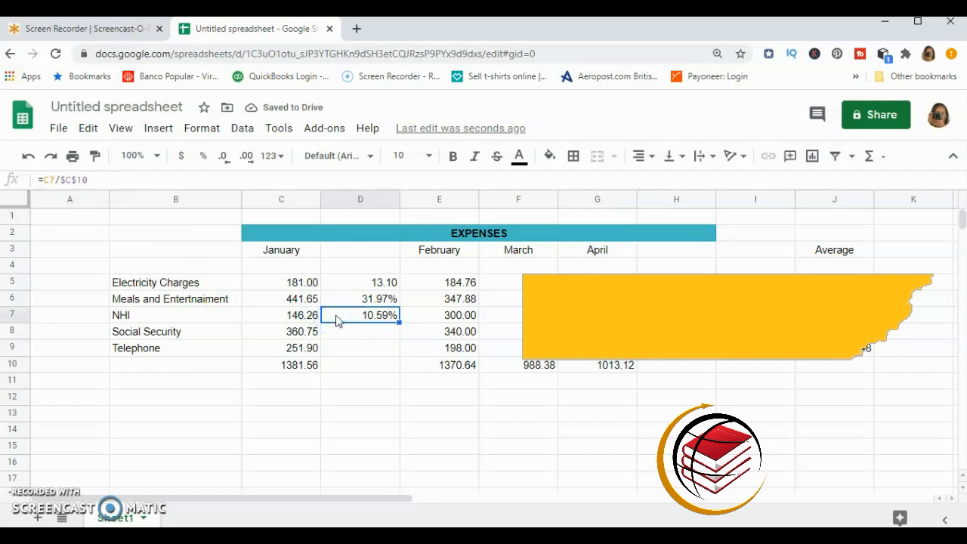
right_click(336, 318)
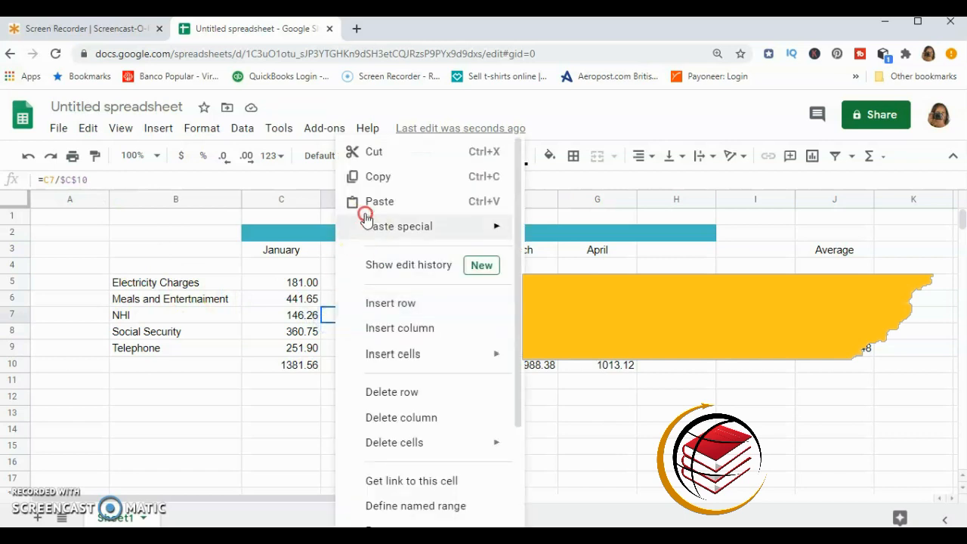
click(378, 178)
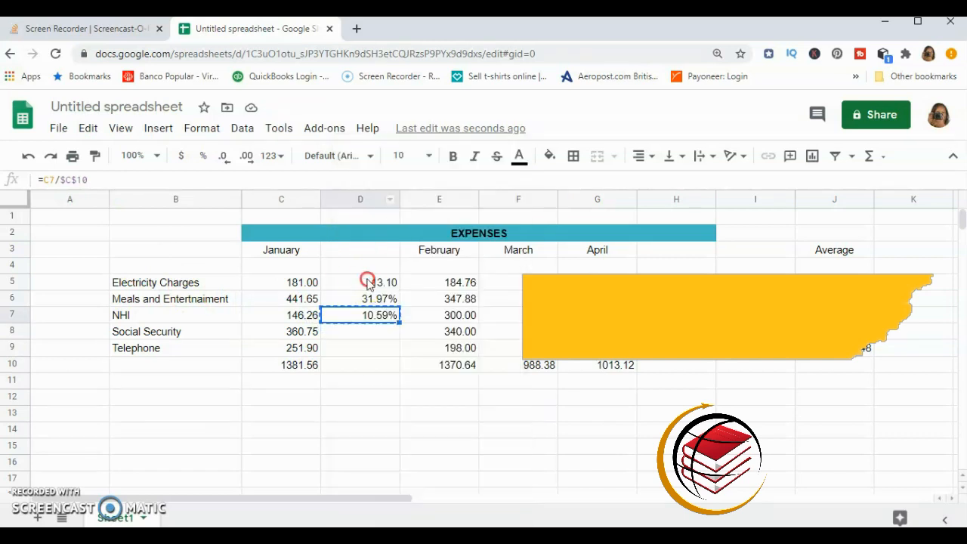
click(353, 336)
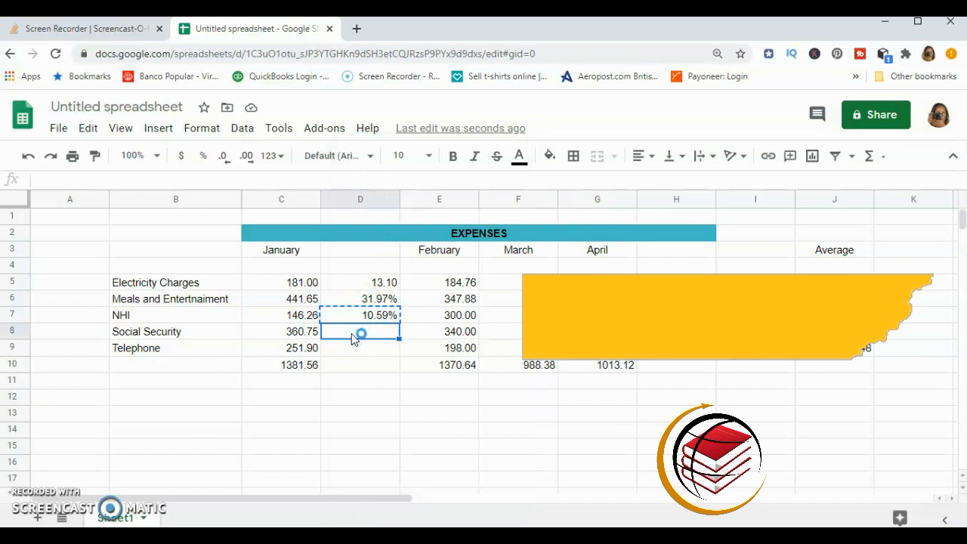
key(shift+Down)
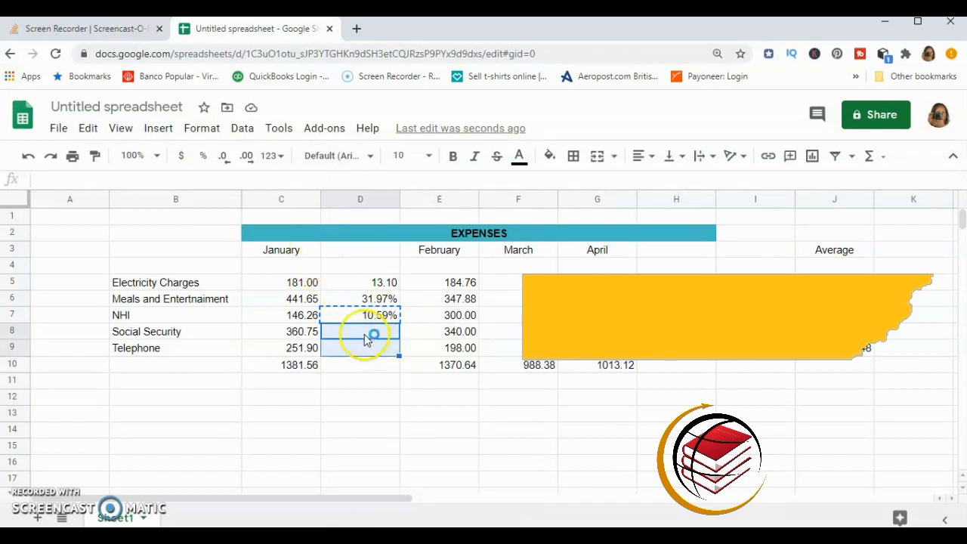
right_click(364, 333)
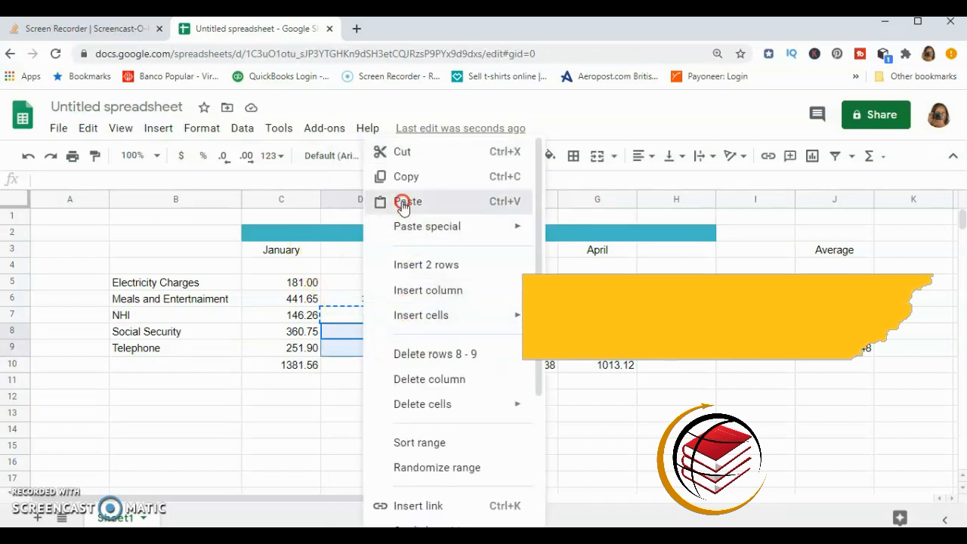